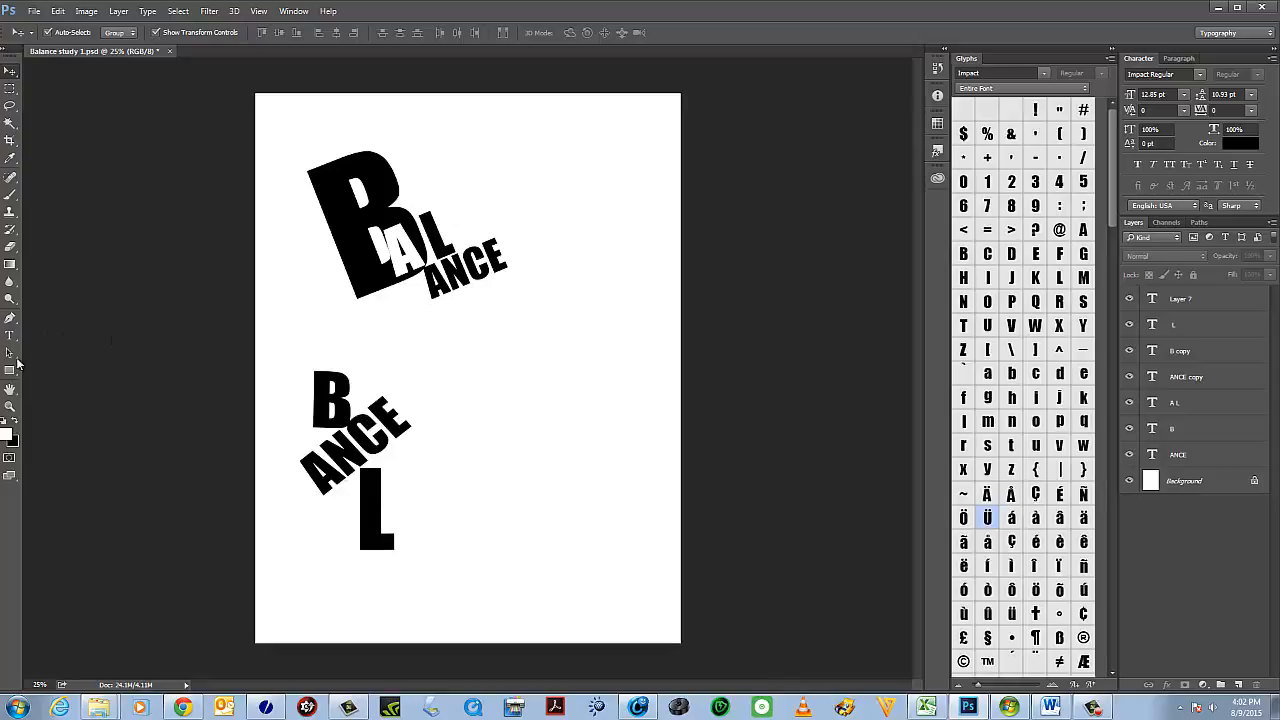
Add the word "Design" in Impact beside the lower BALANCE artwork and scale it up to about 78 pt.
left_click(10, 335)
left_click(484, 418)
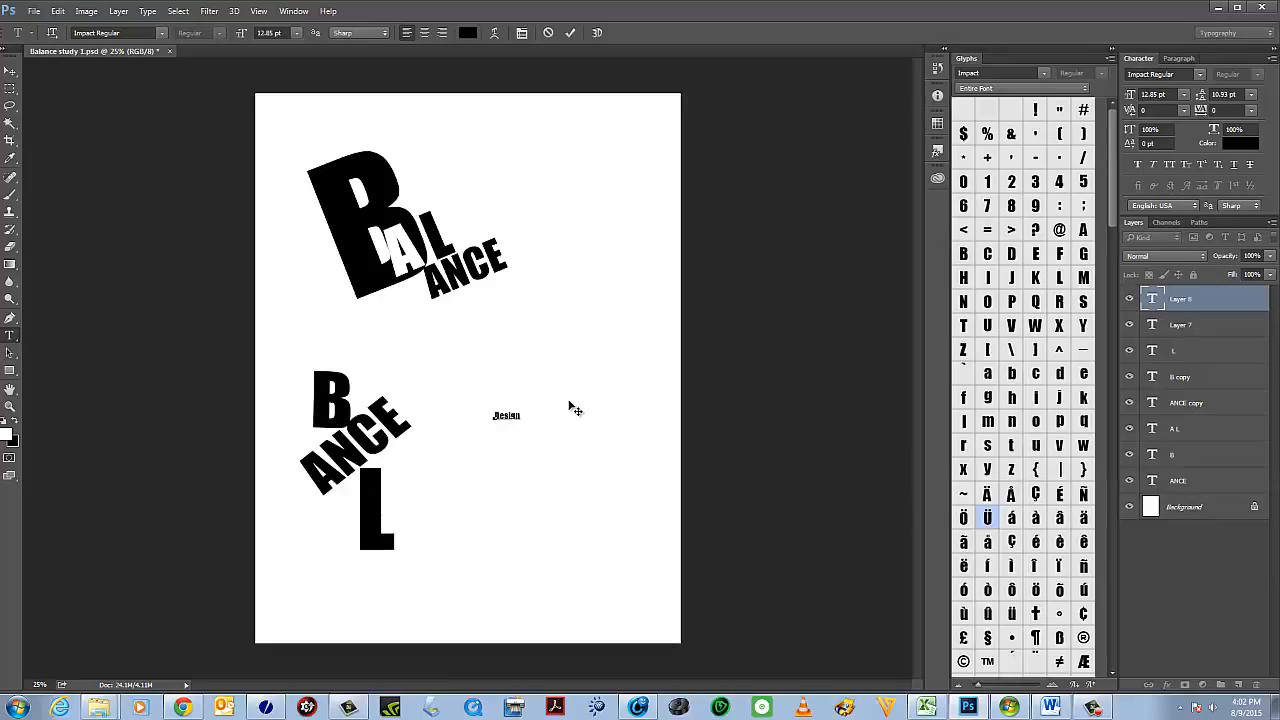
left_click(10, 71)
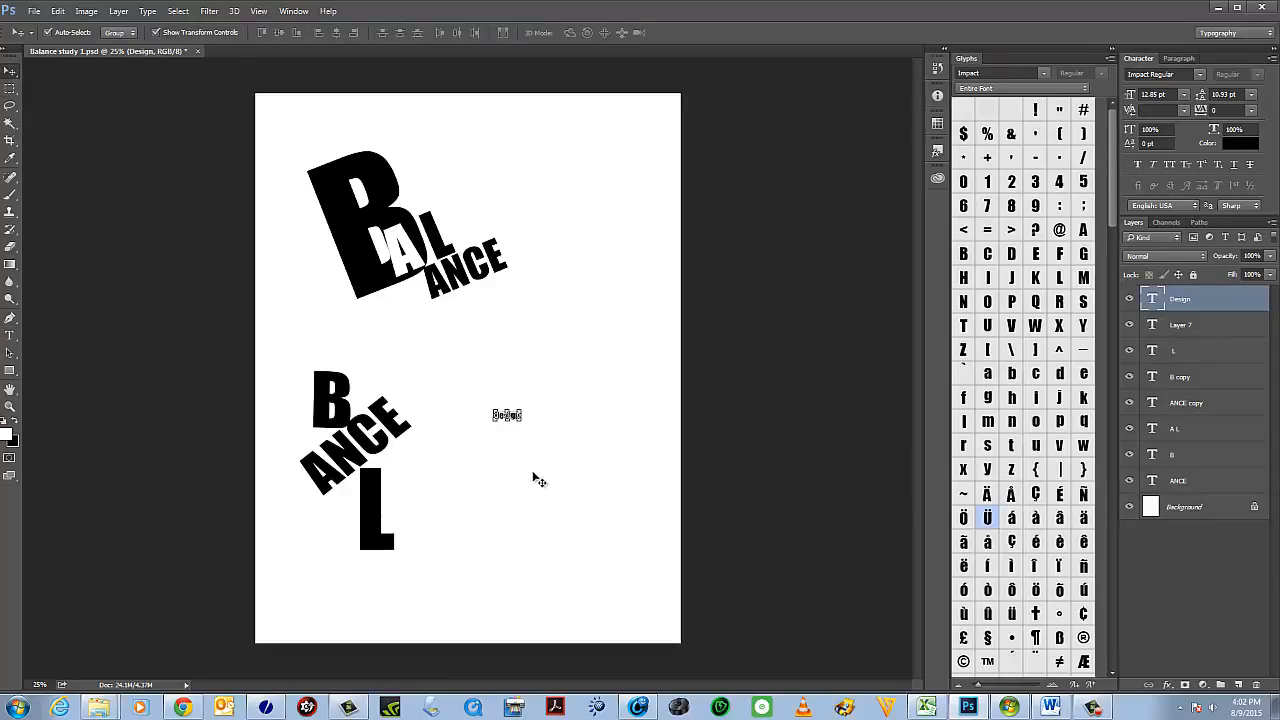
left_click_drag(520, 427, 646, 494)
key("Return")
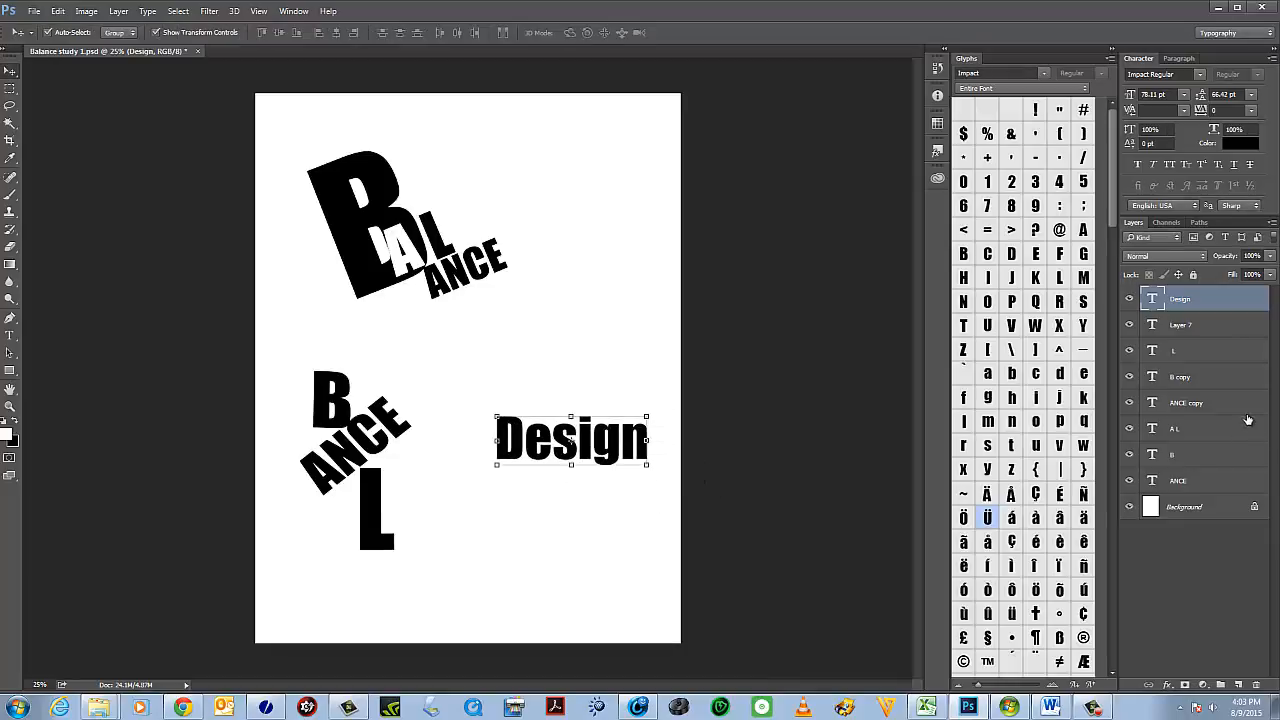
double_click(1154, 300)
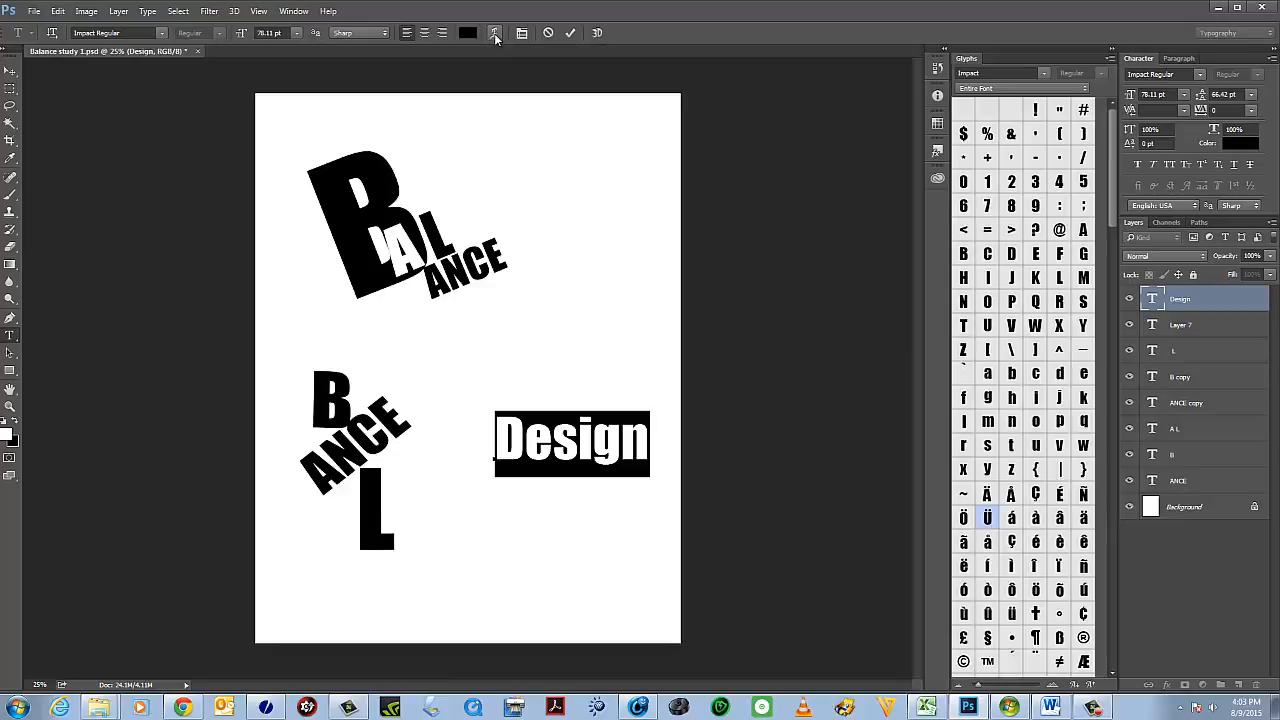
left_click(494, 33)
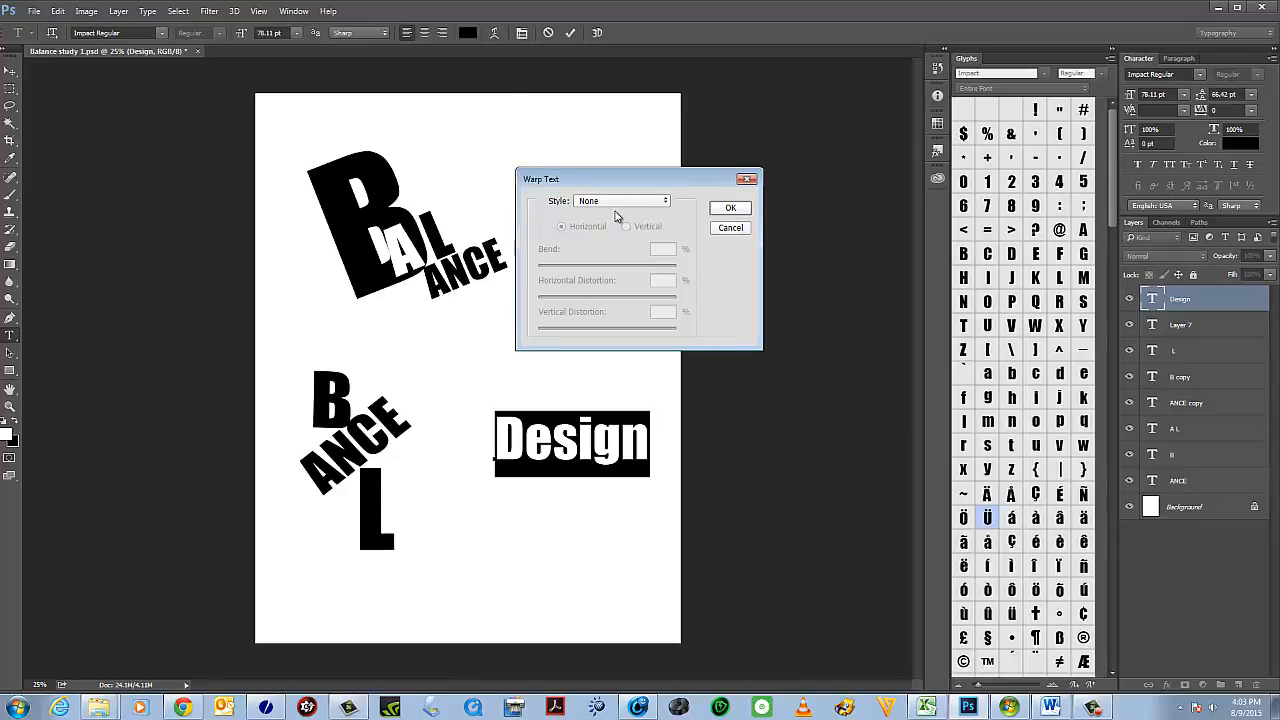
left_click(734, 229)
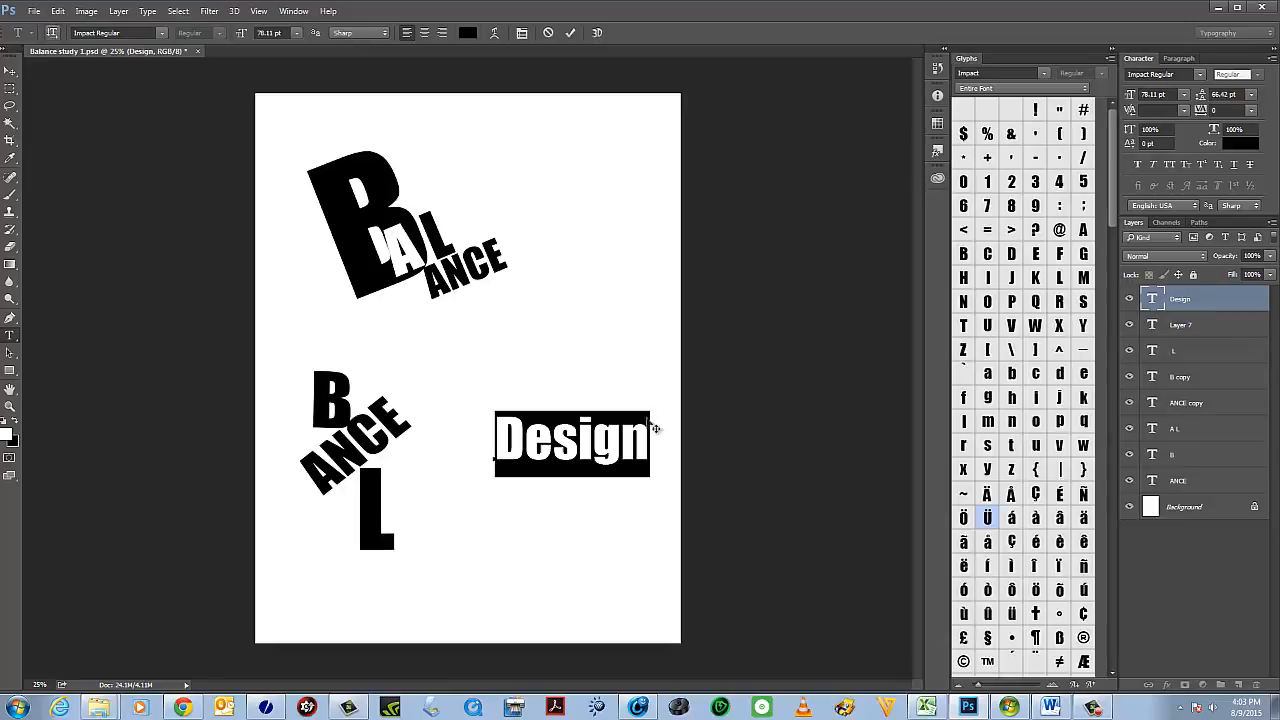
Select the whole word "Design" for editing on its text layer.
left_click(1157, 359)
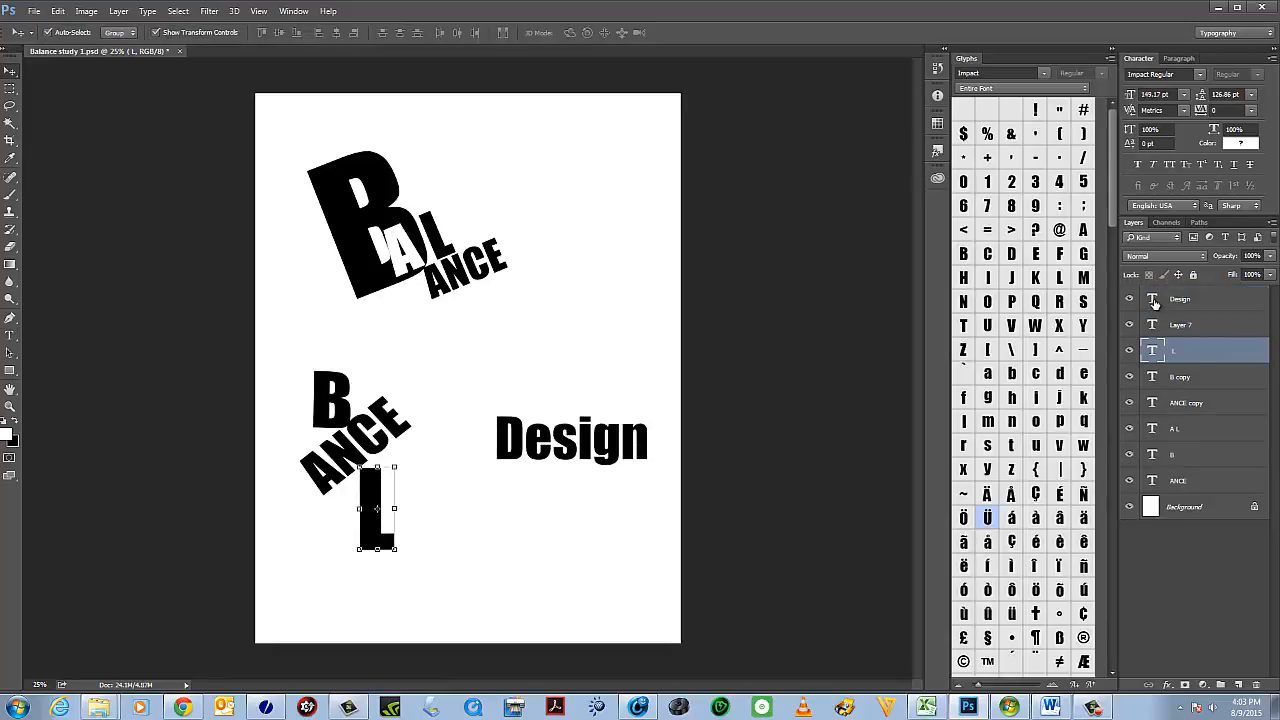
double_click(1153, 300)
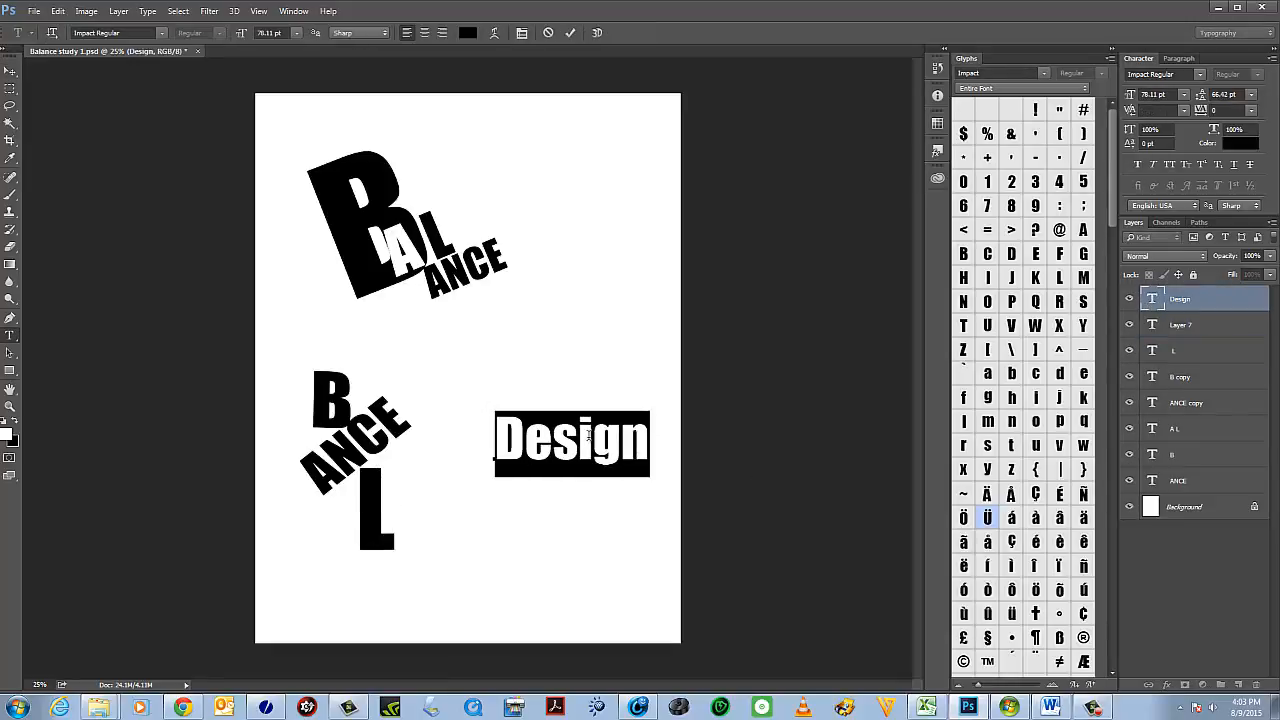
left_click(662, 443)
left_click_drag(649, 446, 495, 443)
left_click(633, 449)
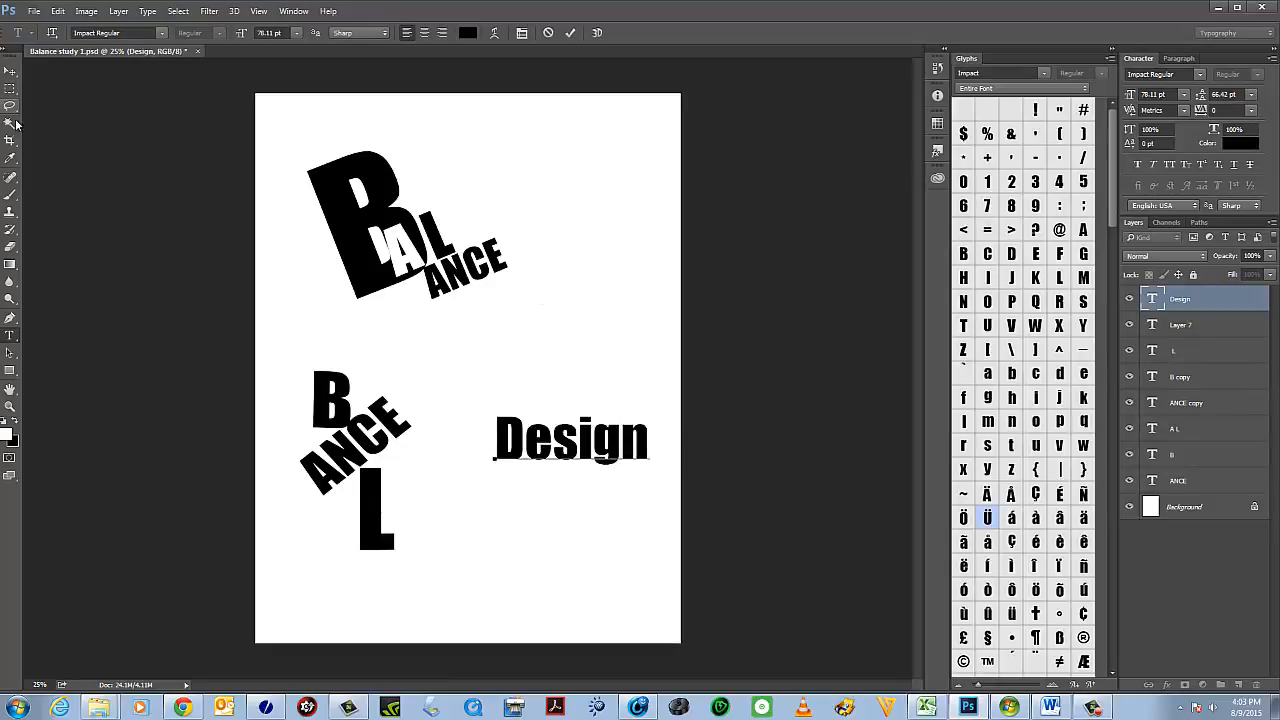
right_click(12, 337)
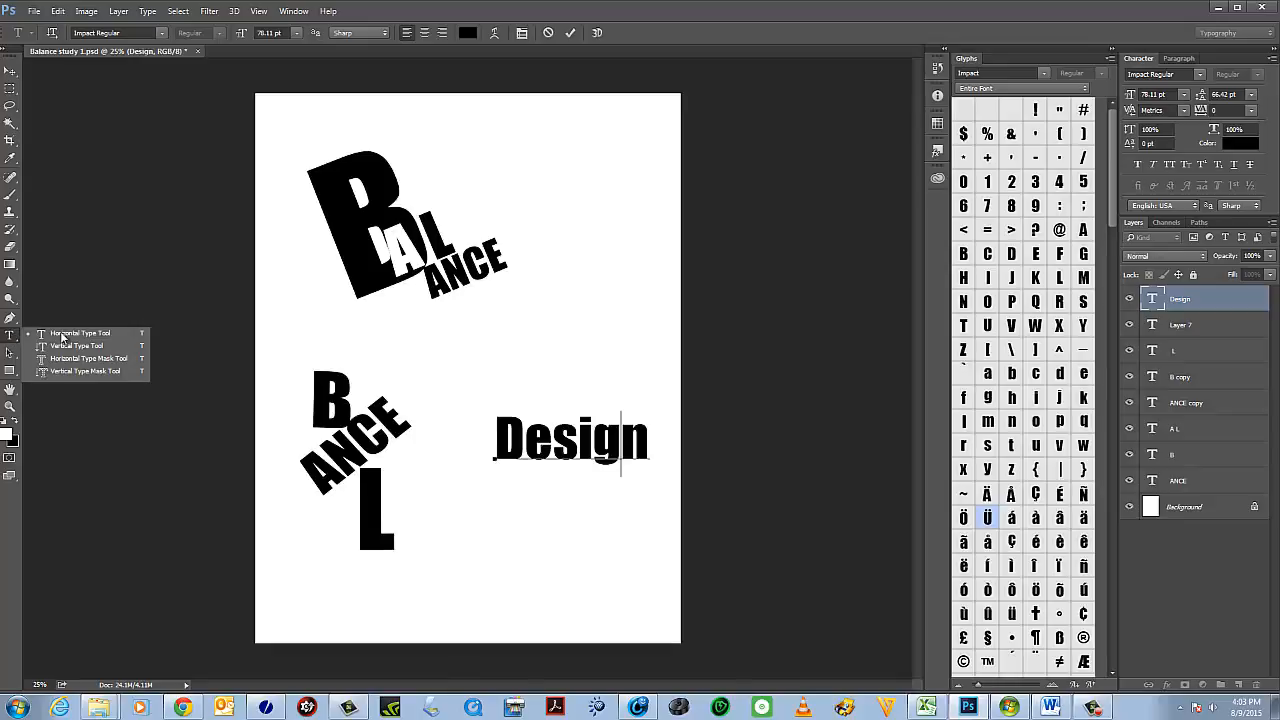
left_click(70, 336)
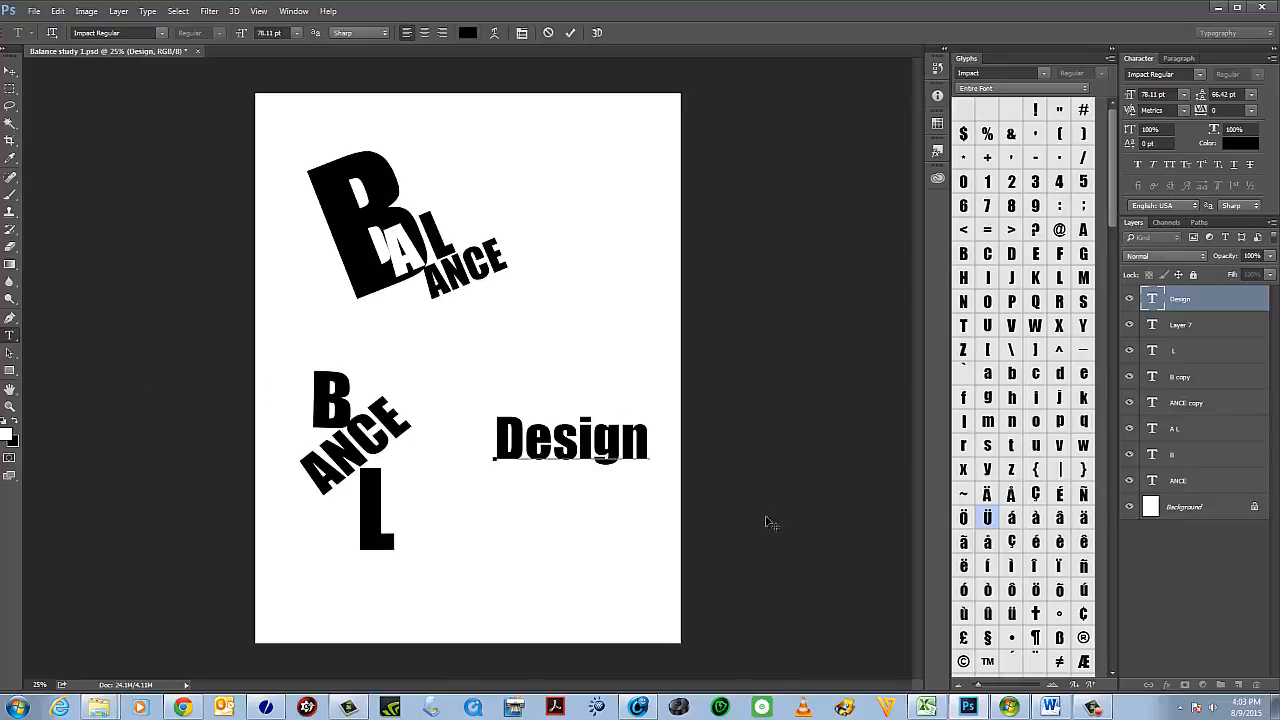
left_click_drag(647, 445, 490, 440)
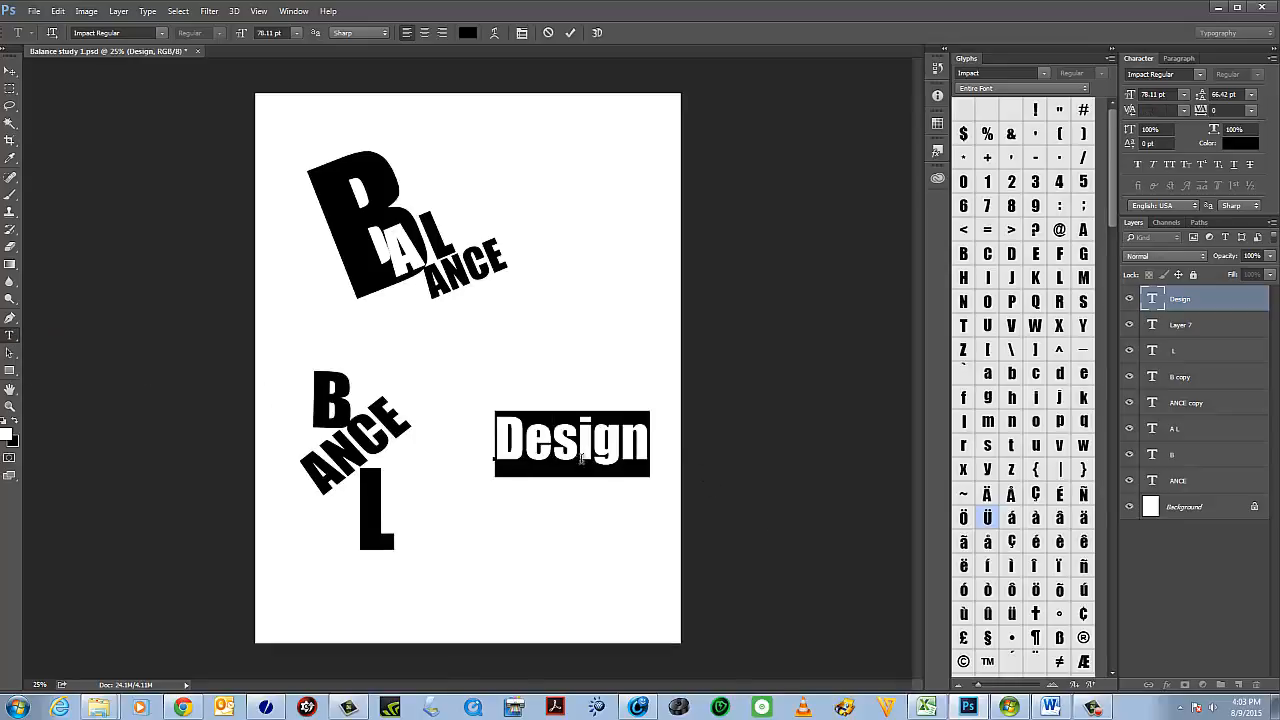
left_click(573, 470)
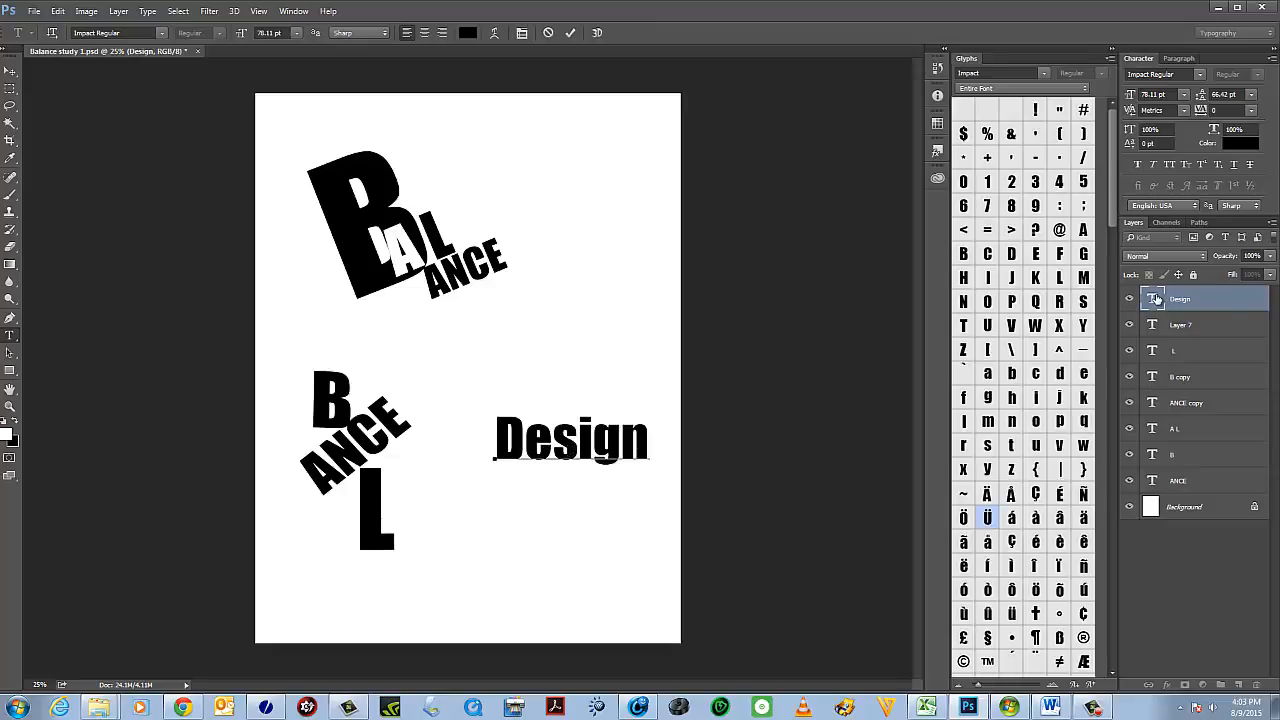
double_click(1155, 299)
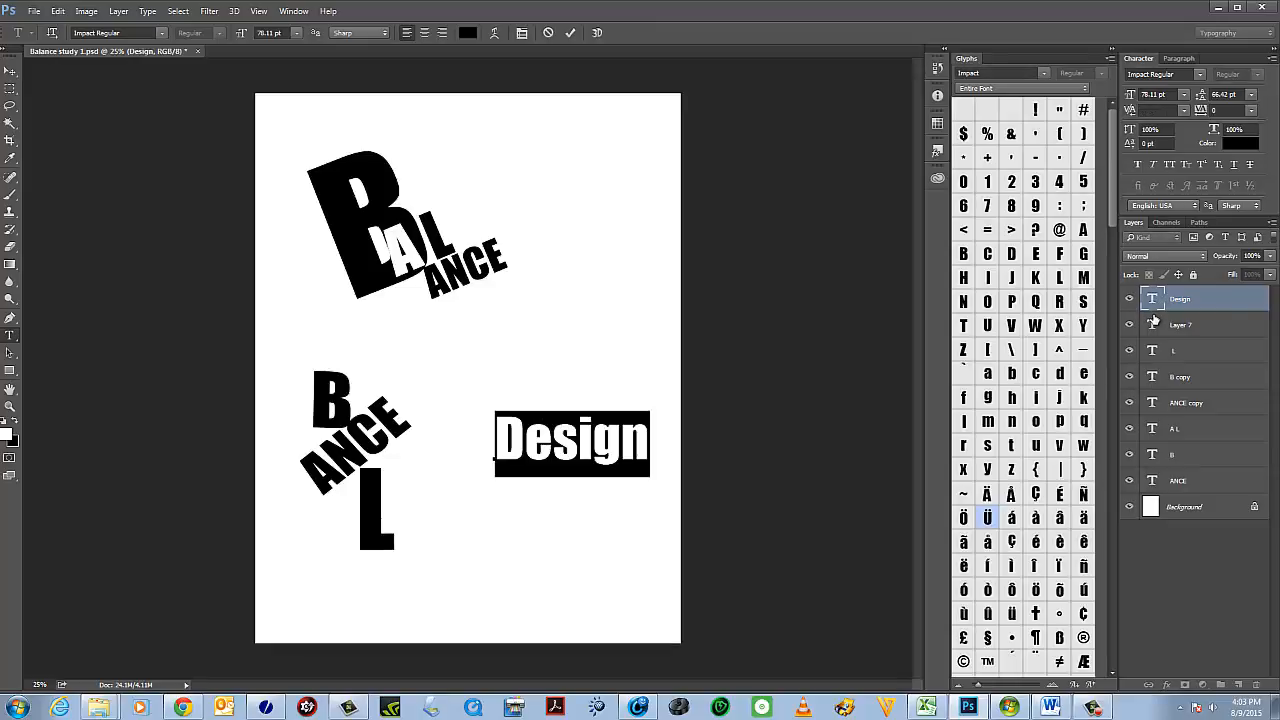
Try an Arc text warp on the word "Design" with a horizontal bend of +17%.
left_click(494, 33)
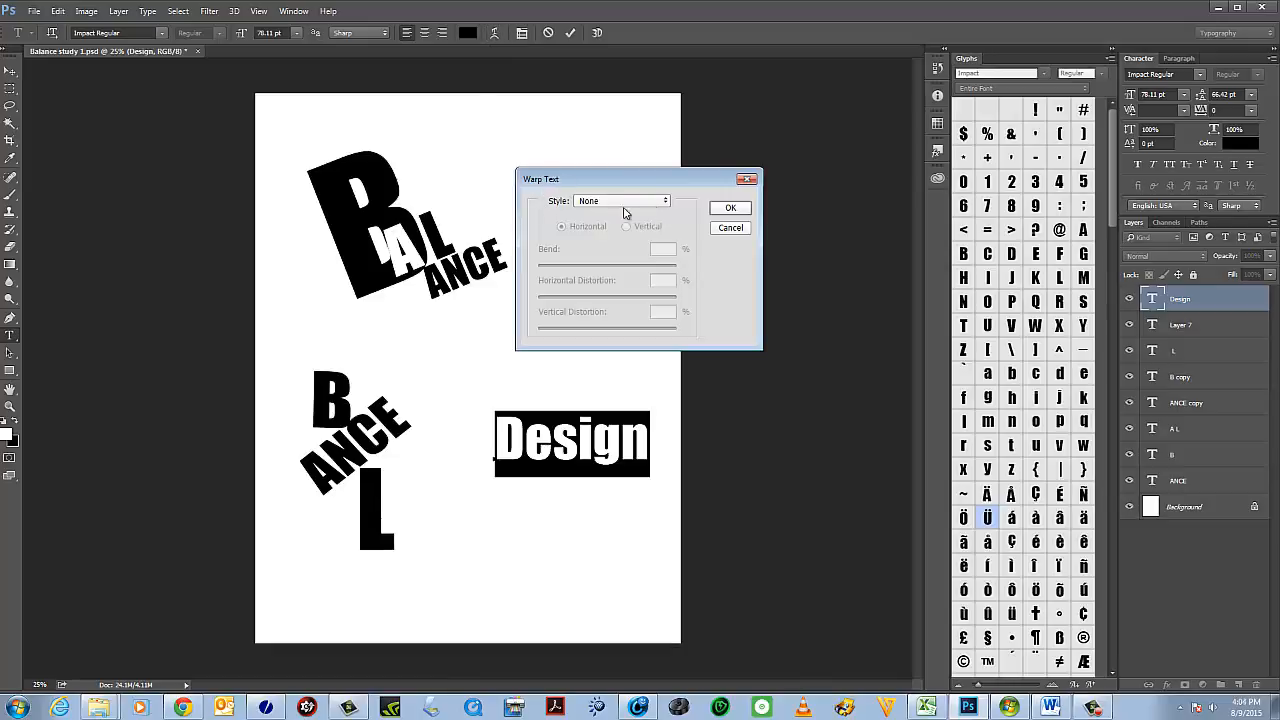
left_click(667, 202)
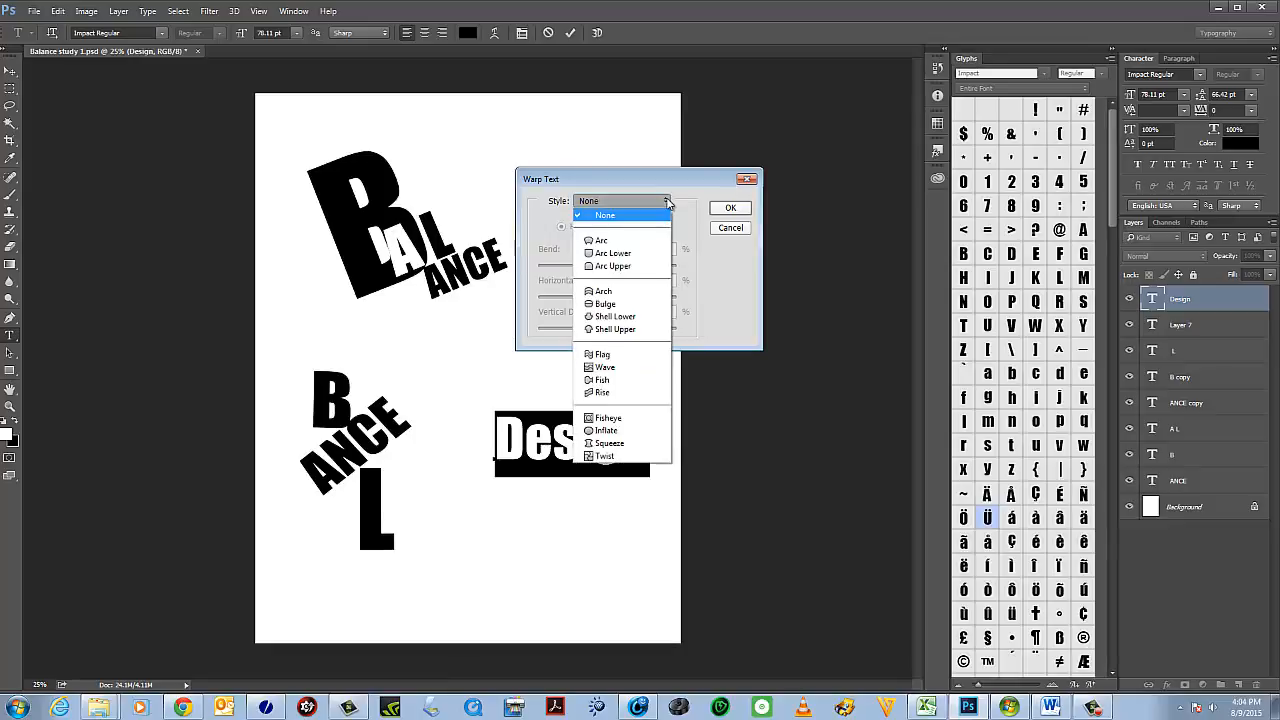
left_click(601, 242)
left_click_drag(636, 186, 657, 97)
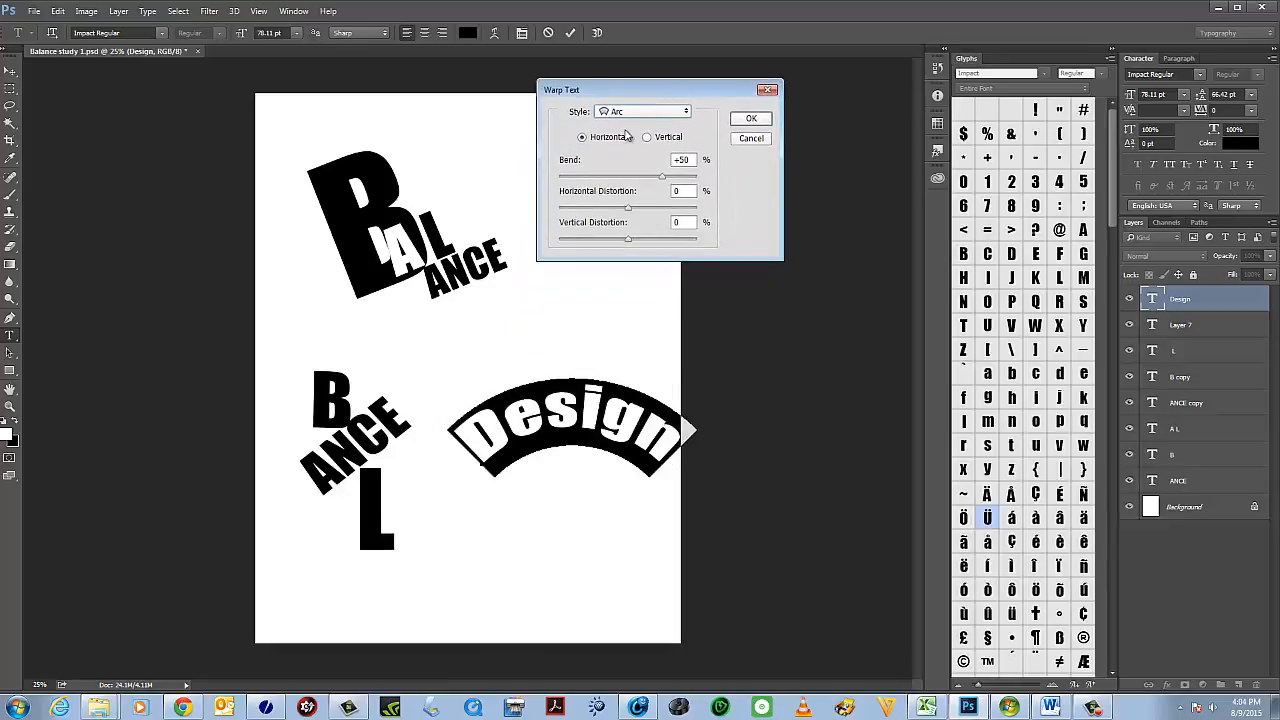
left_click_drag(661, 178, 629, 215)
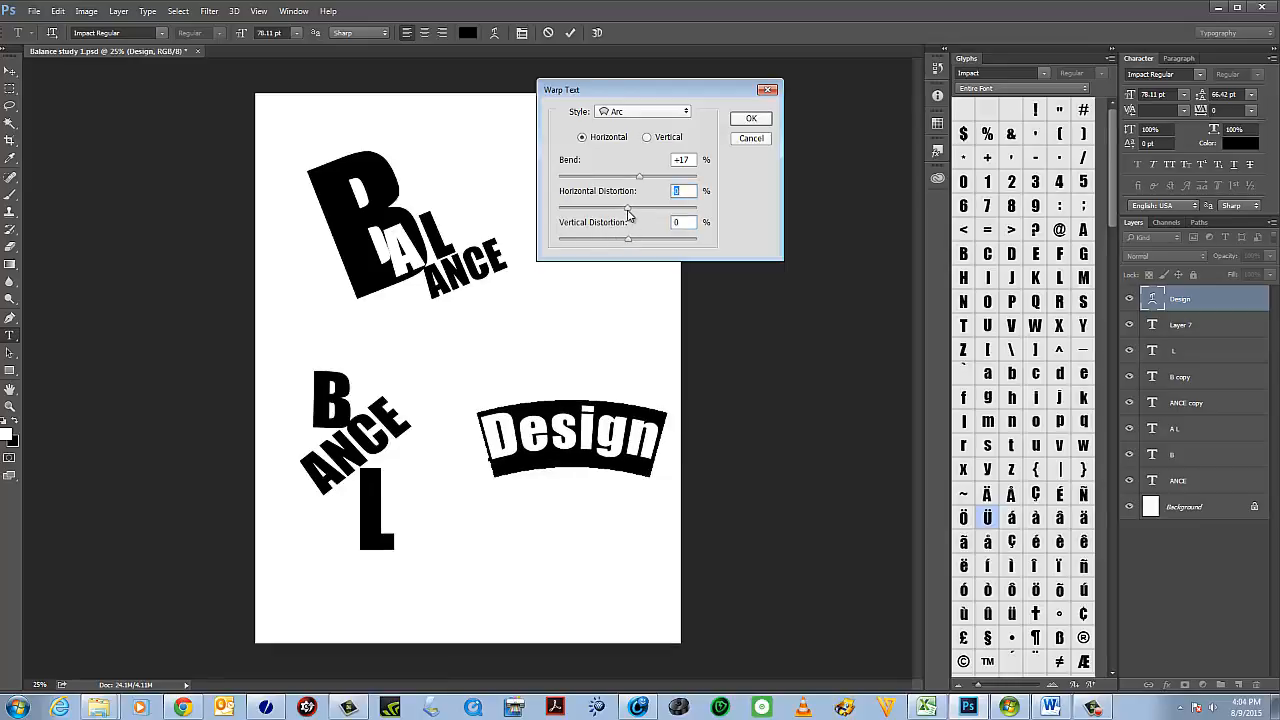
Try the Arc warp in vertical orientation with bend 0% and horizontal distortion +4%.
left_click(685, 113)
left_click(685, 114)
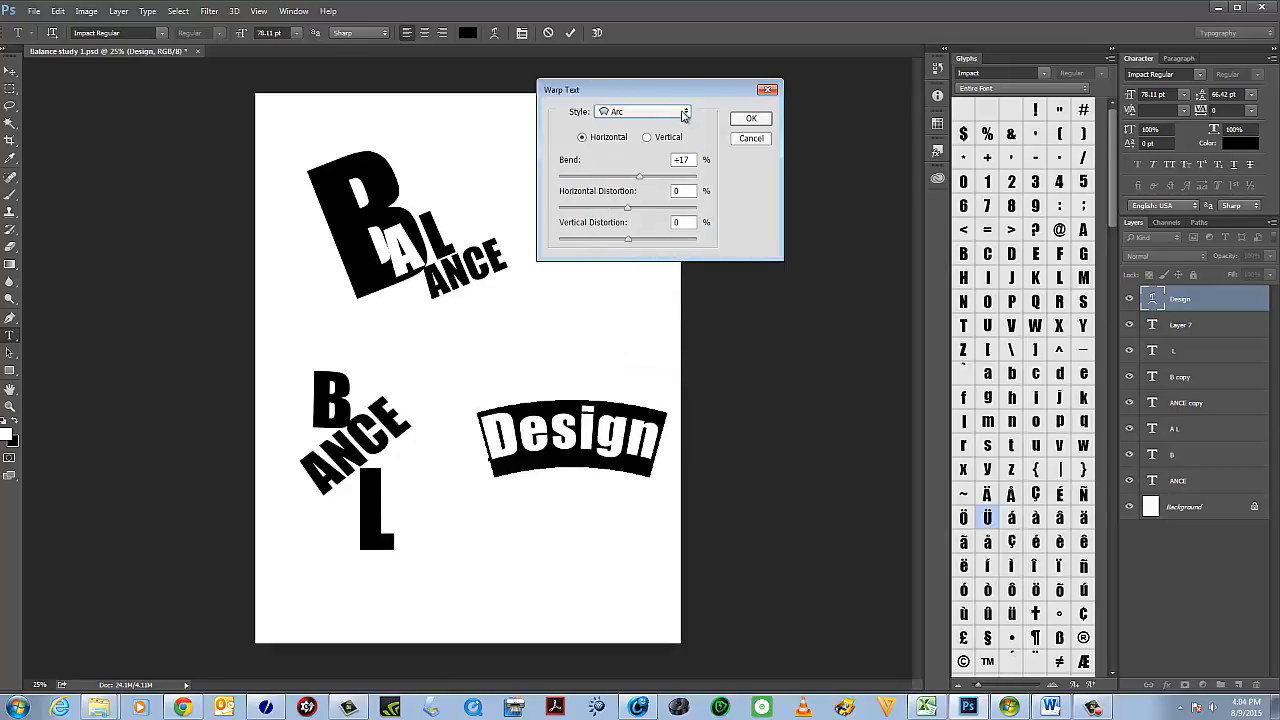
left_click(647, 138)
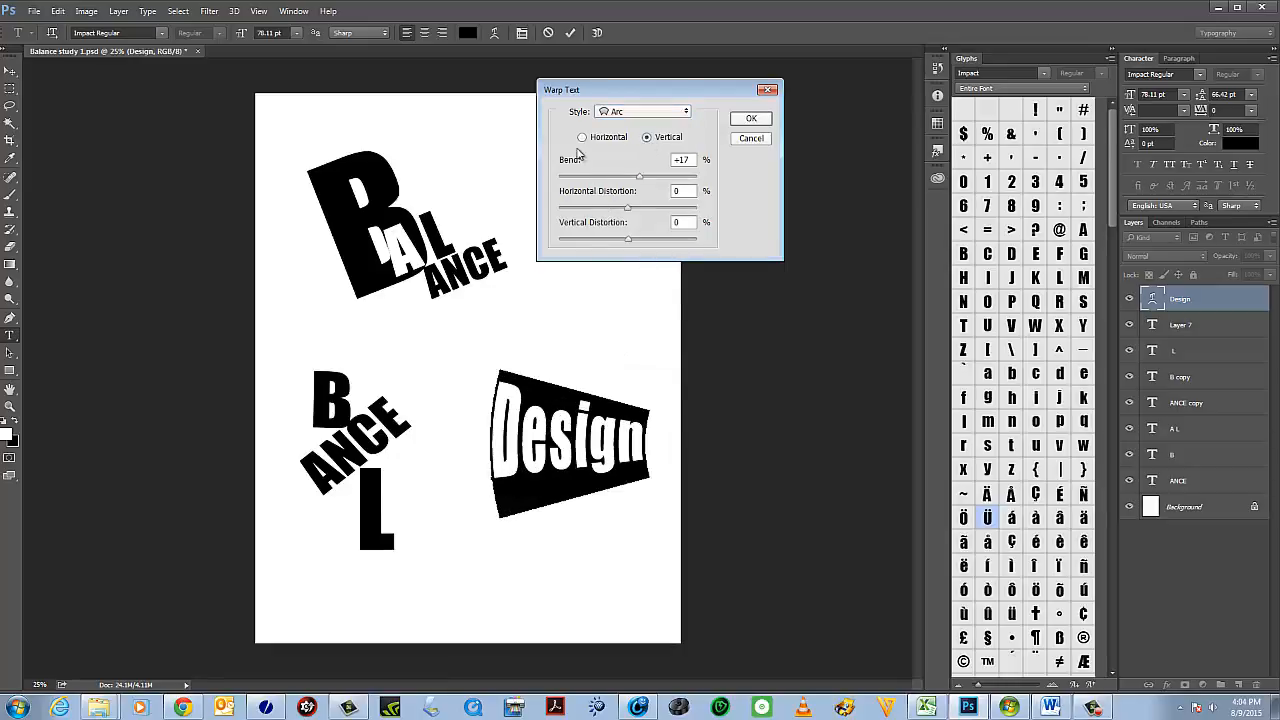
left_click(608, 138)
left_click(676, 142)
mouse_move(639, 177)
left_mouse_down()
mouse_move(657, 180)
mouse_move(585, 180)
mouse_move(628, 180)
left_mouse_up()
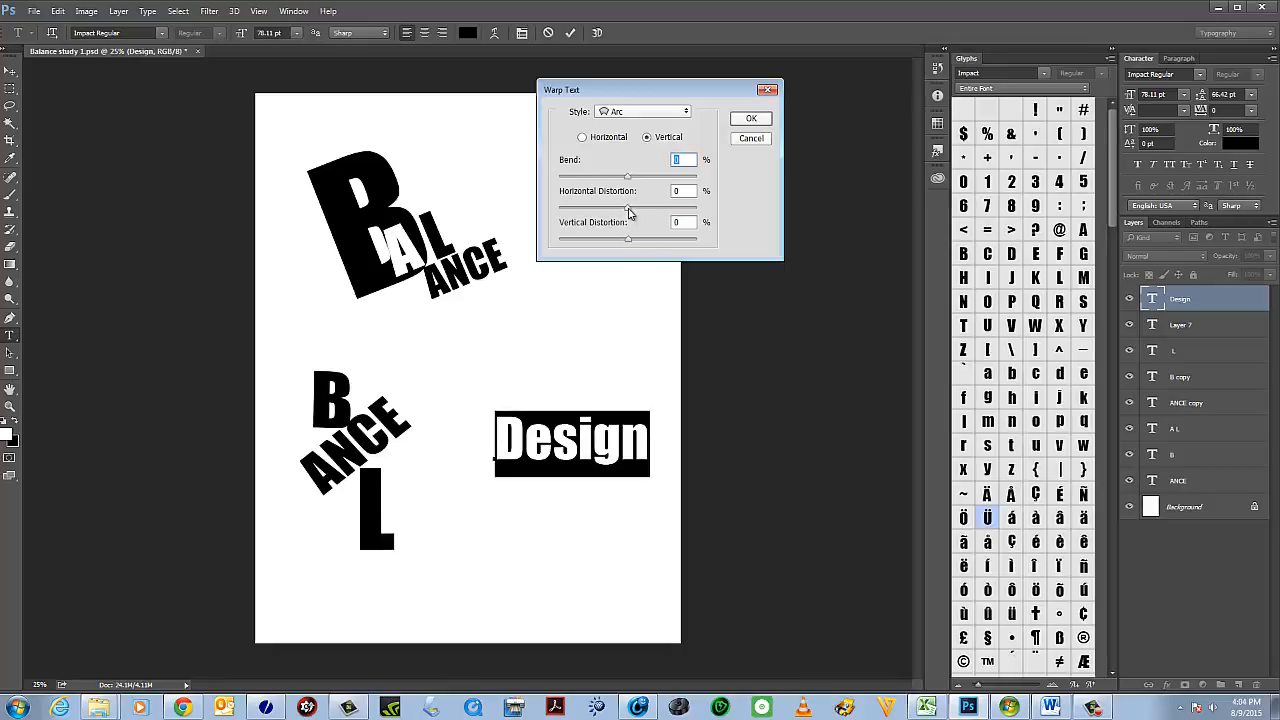
mouse_move(628, 213)
left_mouse_down()
mouse_move(570, 211)
mouse_move(673, 207)
mouse_move(632, 210)
left_mouse_up()
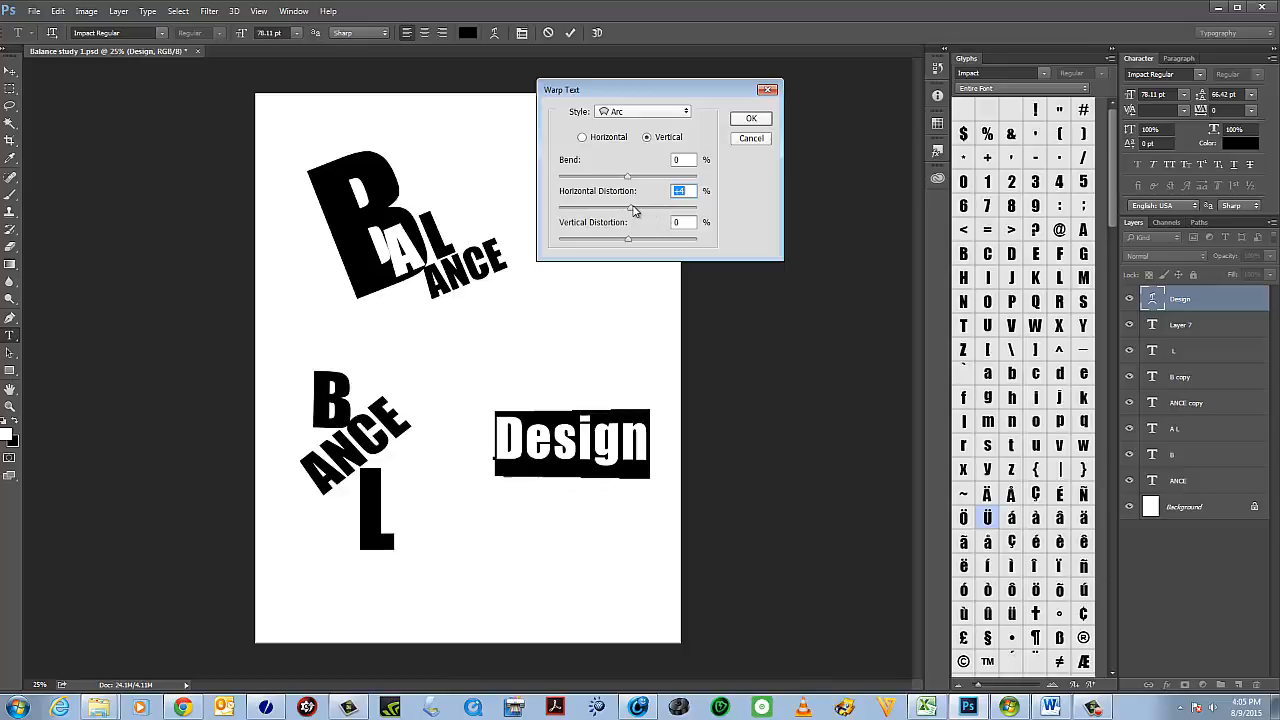
Try the Arc Lower warp style with horizontal distortion +21% and vertical distortion -23%.
left_click(688, 113)
left_click(640, 164)
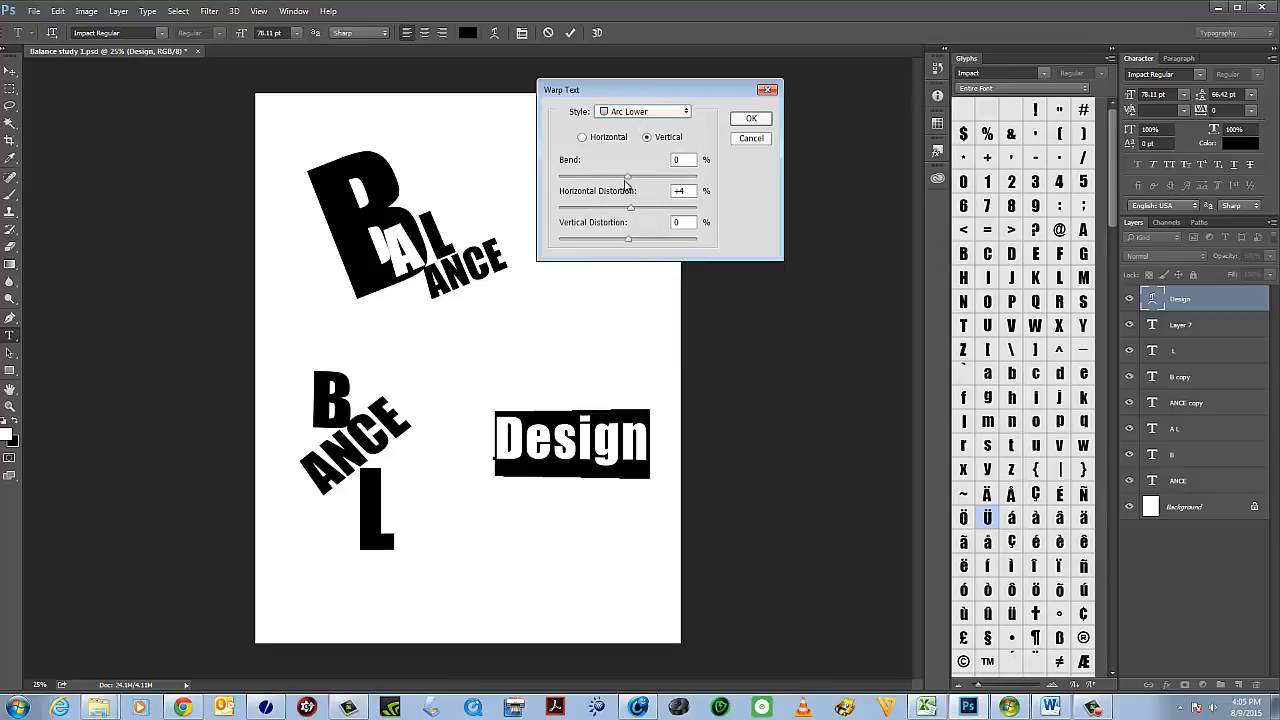
left_click_drag(626, 178, 645, 245)
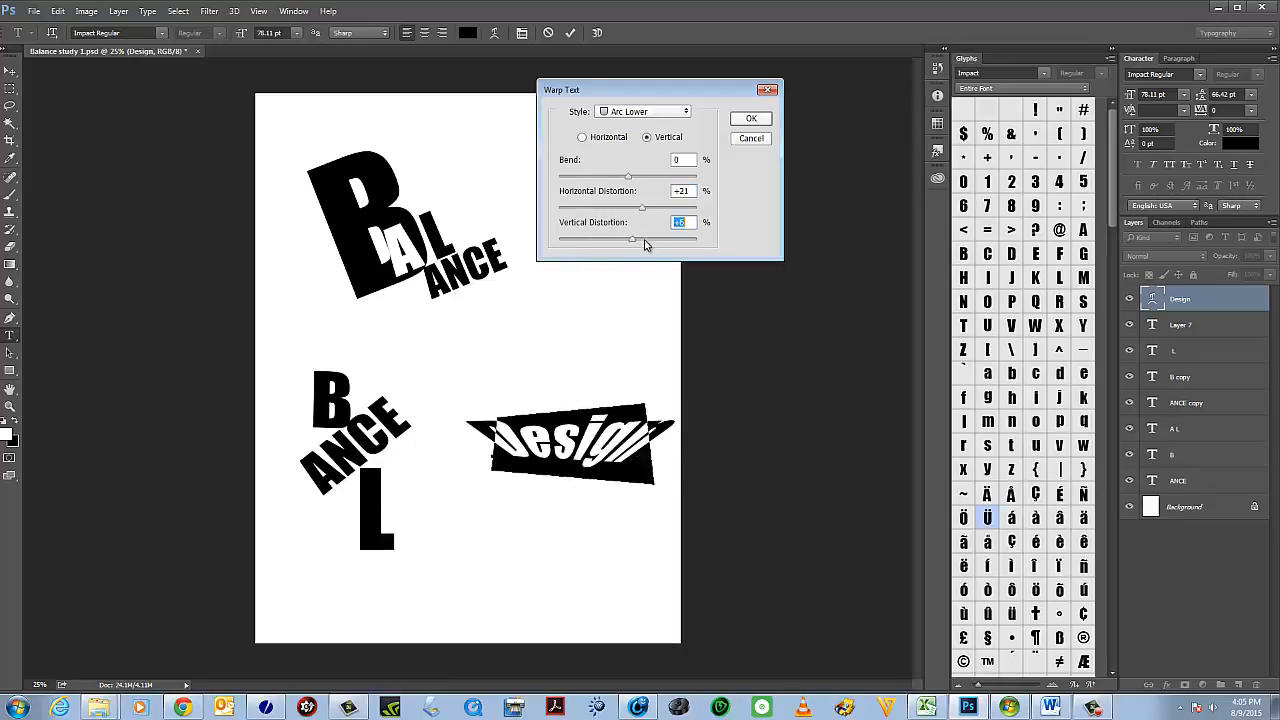
Try the Arc Upper warp style on the word "Design" with a bend of -23%.
left_click(686, 111)
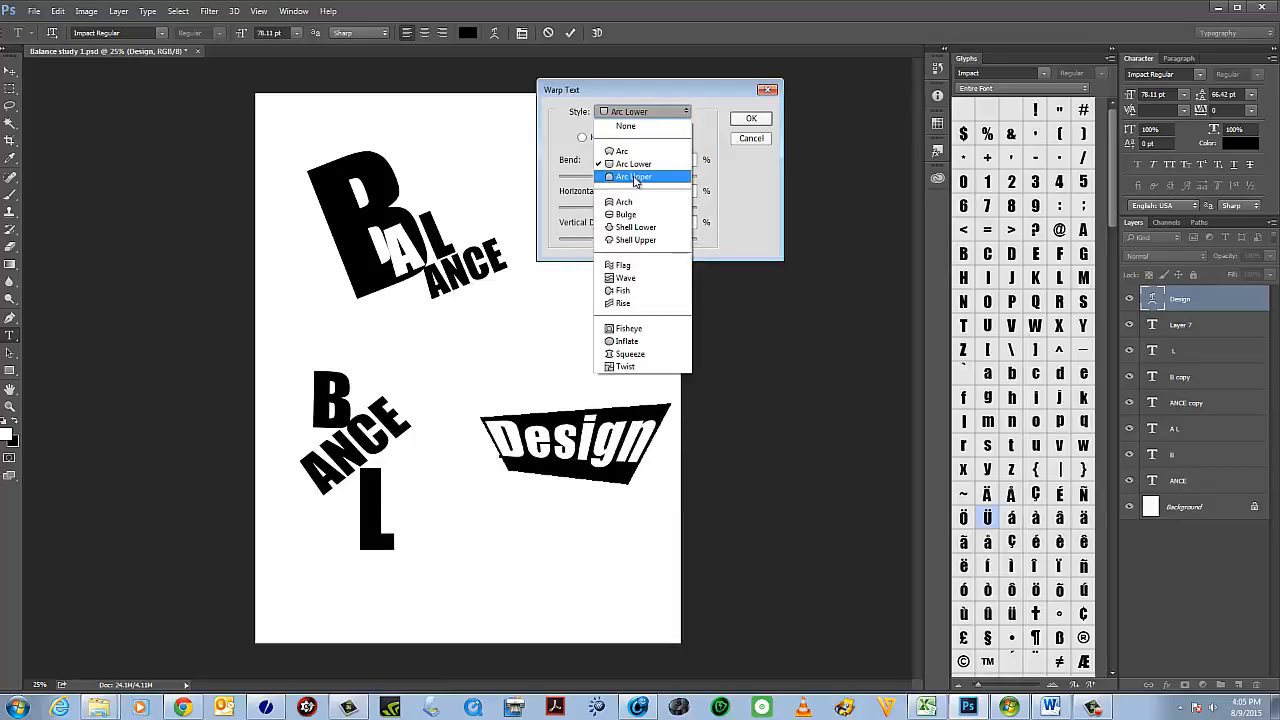
left_click(634, 177)
left_click_drag(640, 177, 614, 182)
Try the Arch warp style with bend 0% and a negative horizontal distortion, and discard the warp changes.
left_click(685, 111)
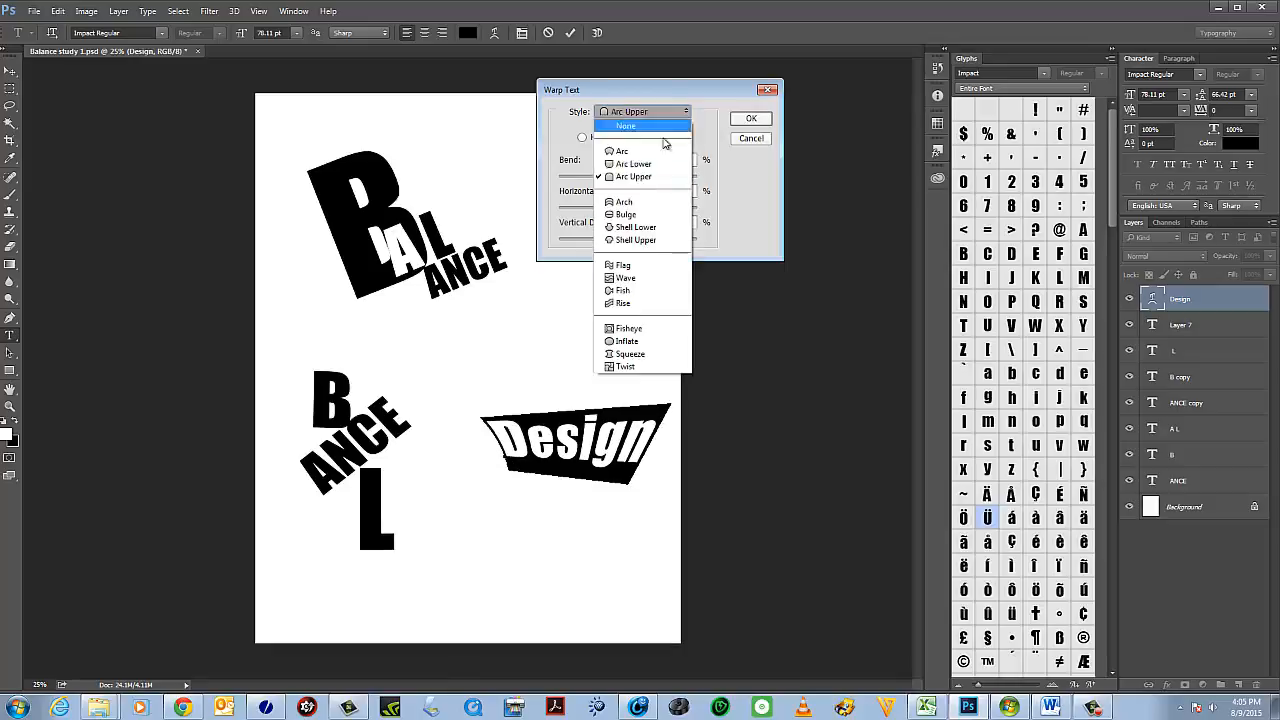
left_click(632, 203)
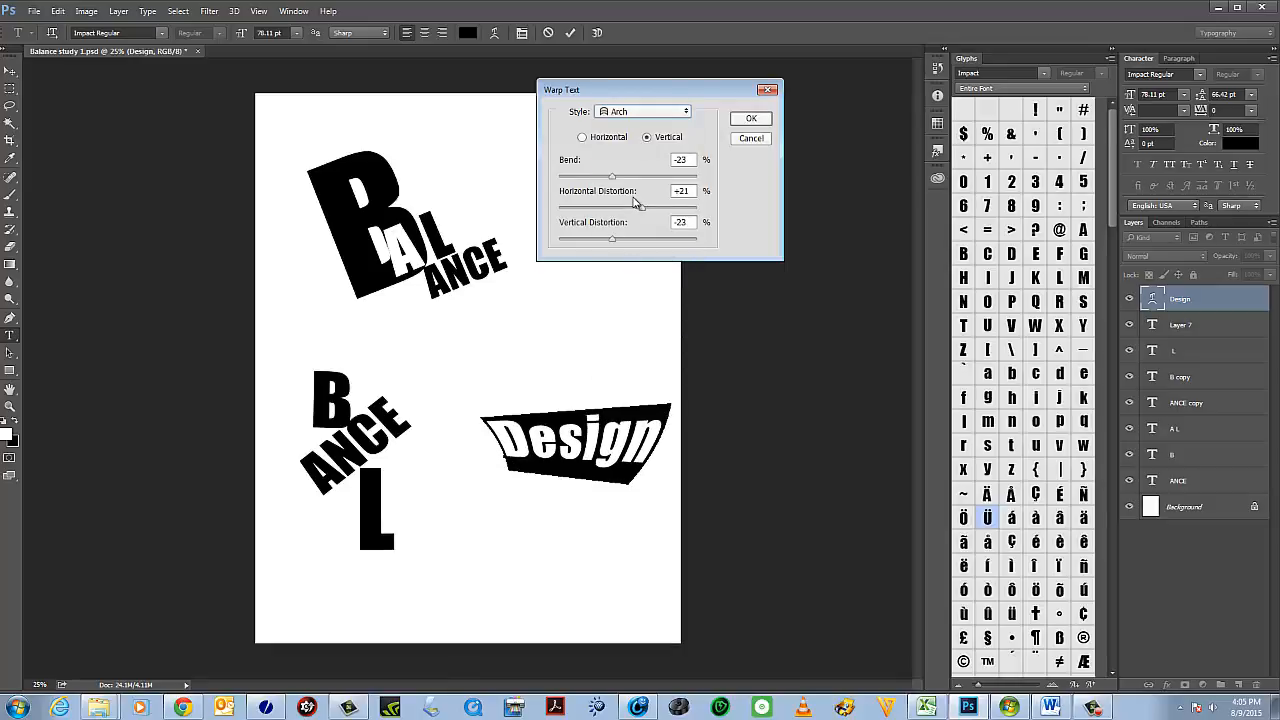
left_click_drag(626, 178, 606, 207)
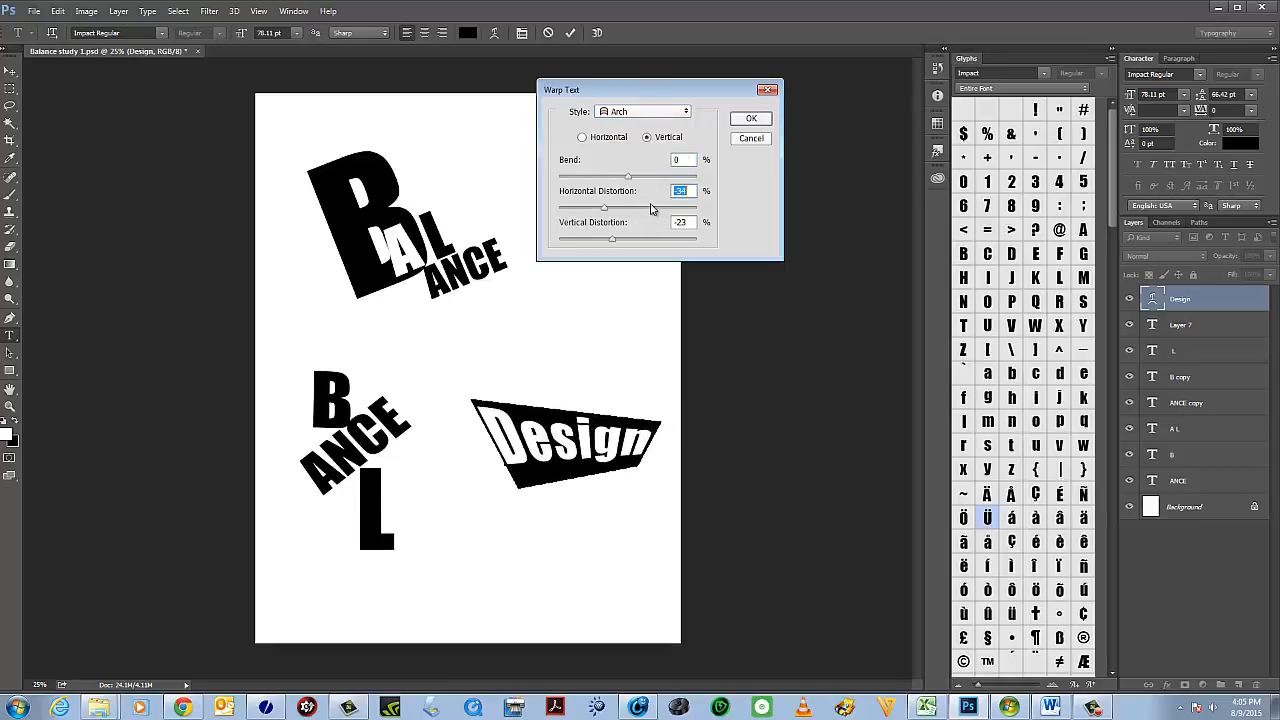
left_click(752, 139)
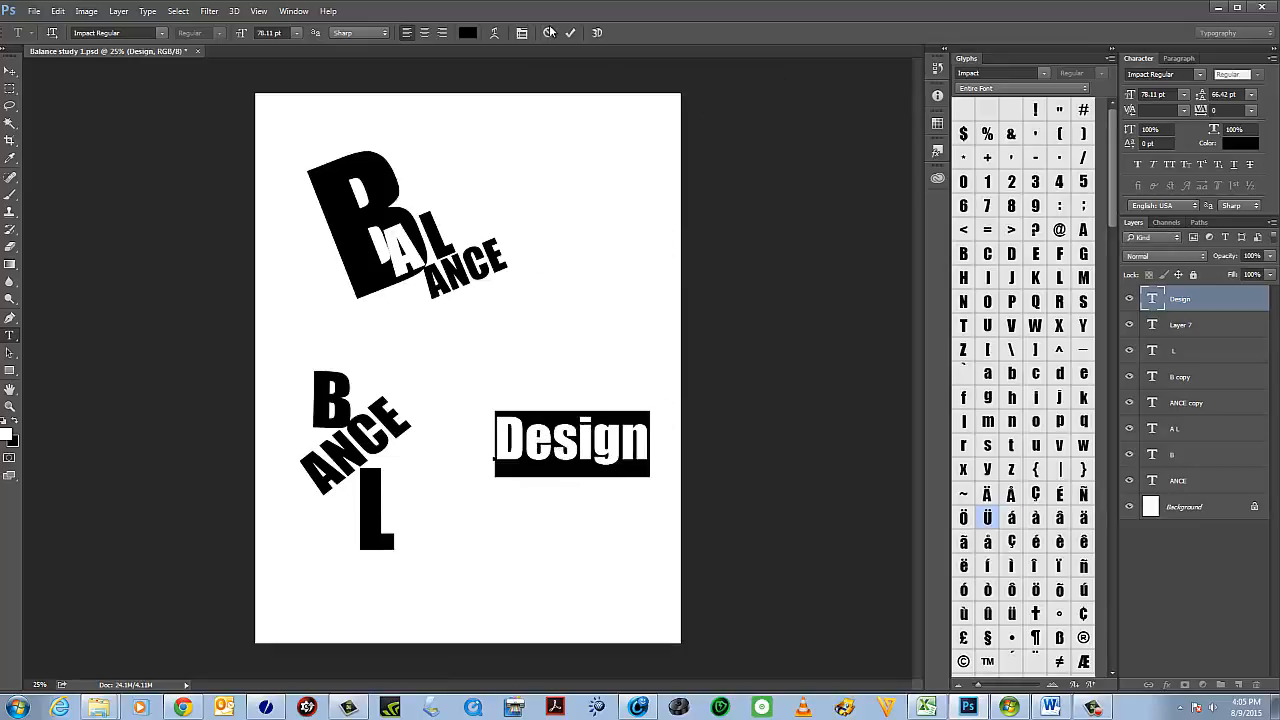
Apply a new horizontal Arch text warp to the word "Design" with a bend of -2%.
left_click(493, 33)
left_click(685, 111)
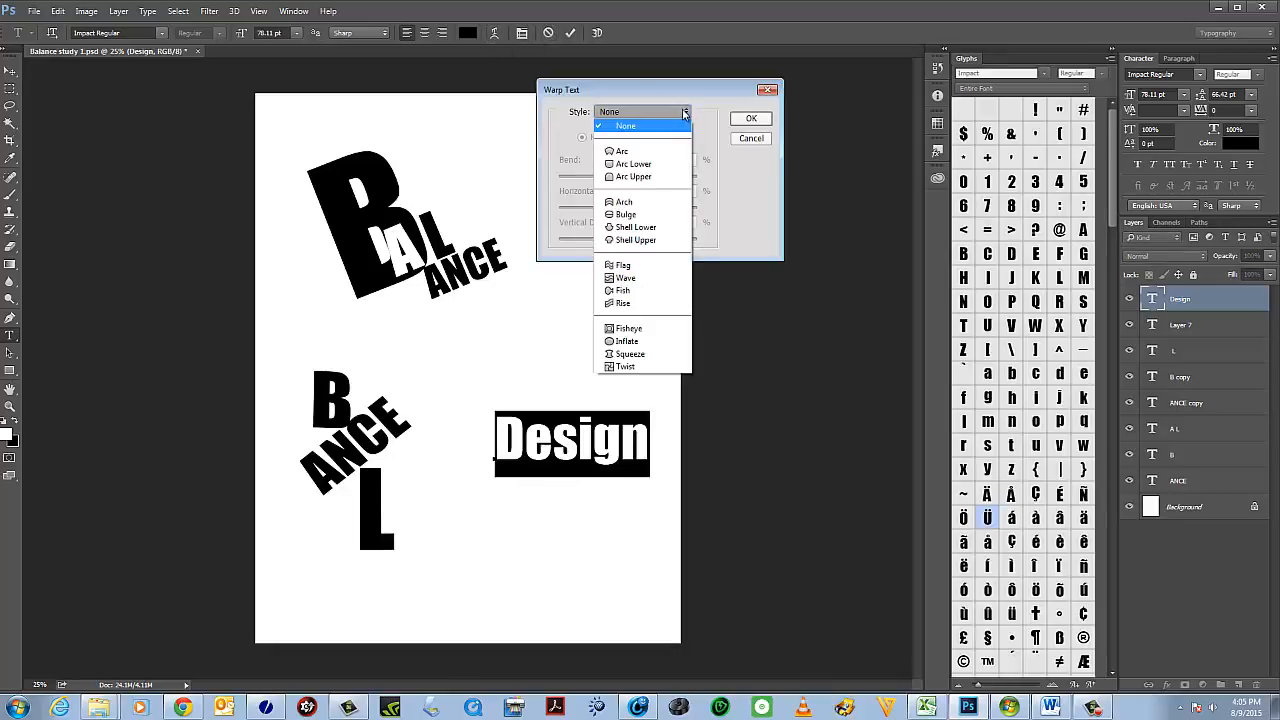
left_click(648, 201)
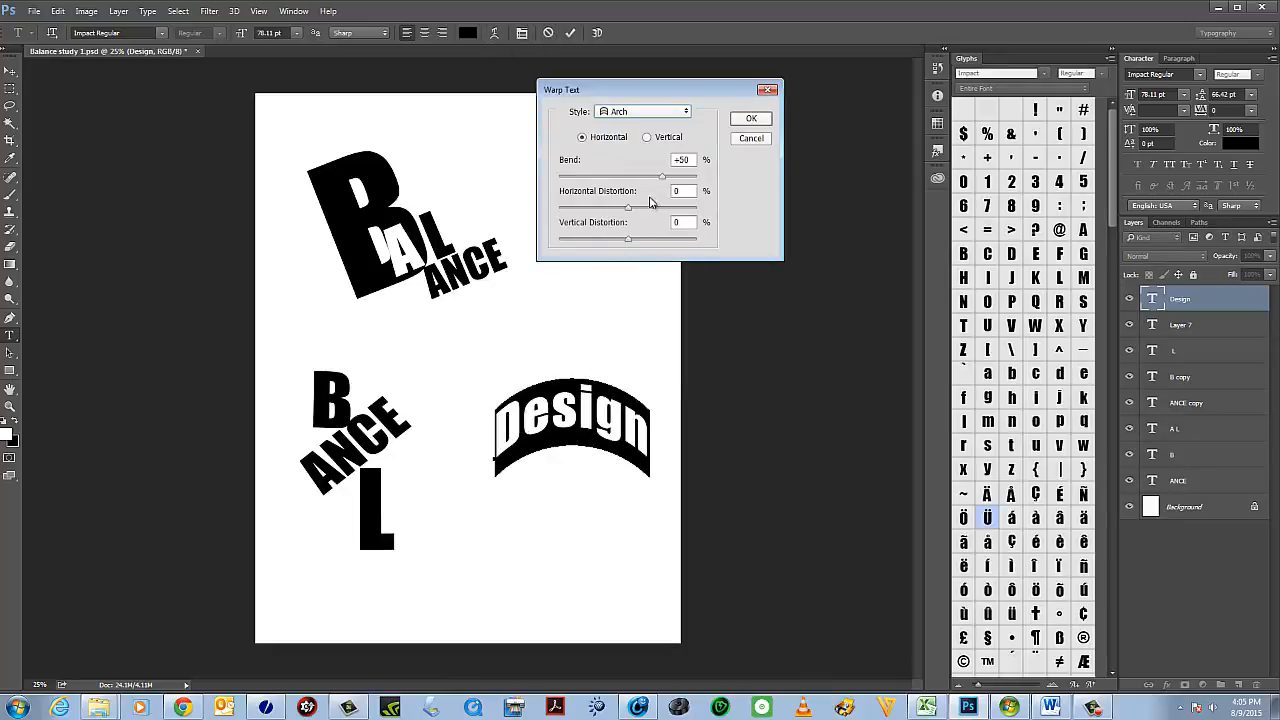
left_click_drag(663, 177, 629, 186)
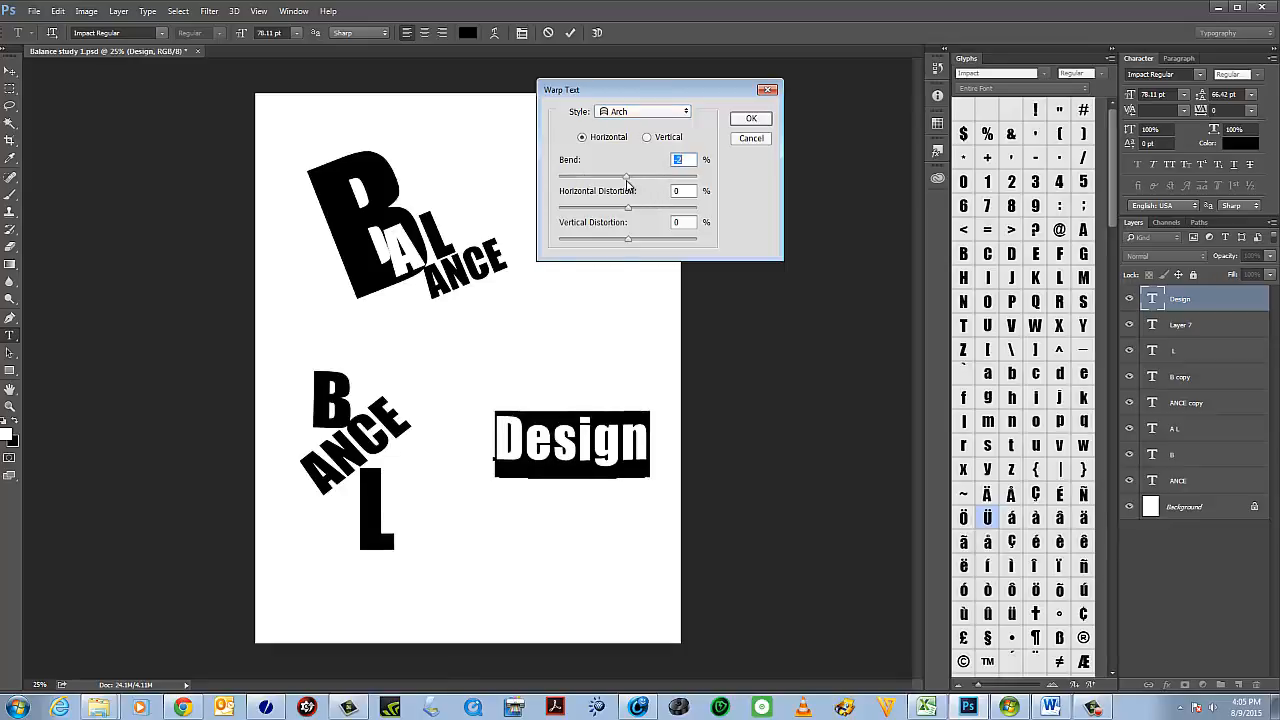
Change the text warp to the Bulge style and set its bend to +56%.
left_click(687, 113)
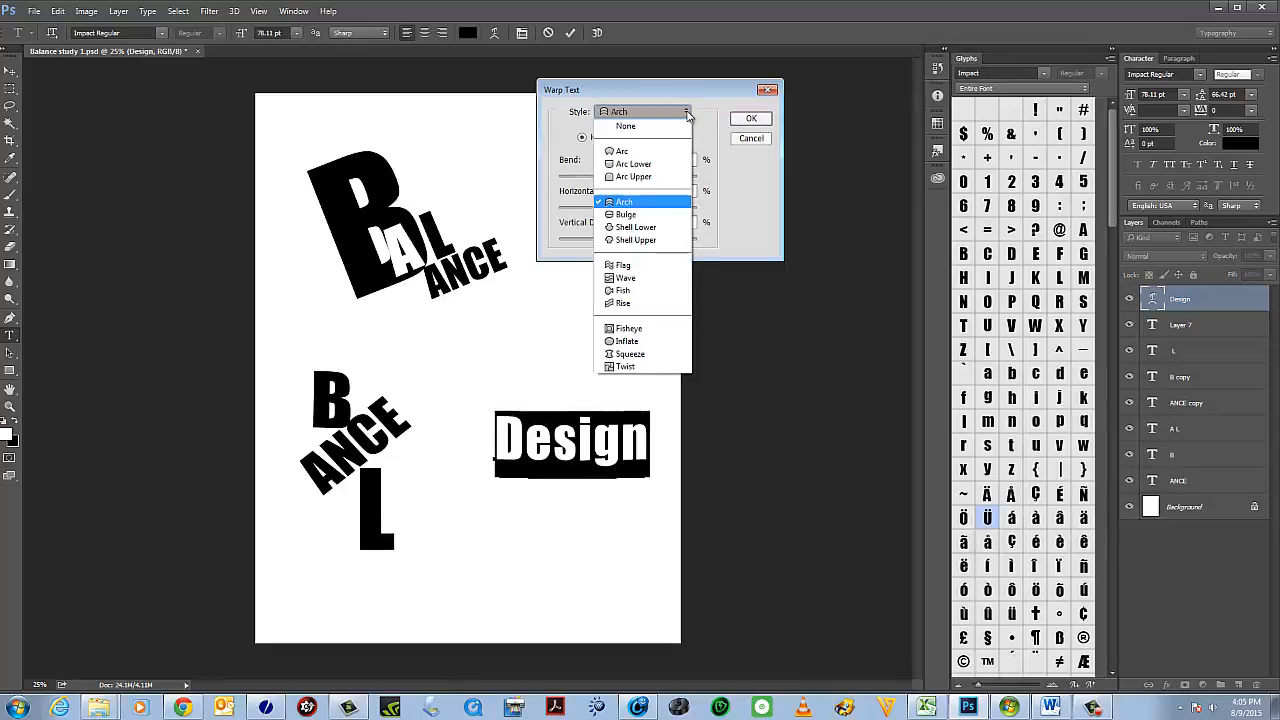
left_click(640, 214)
left_click_drag(630, 183, 629, 209)
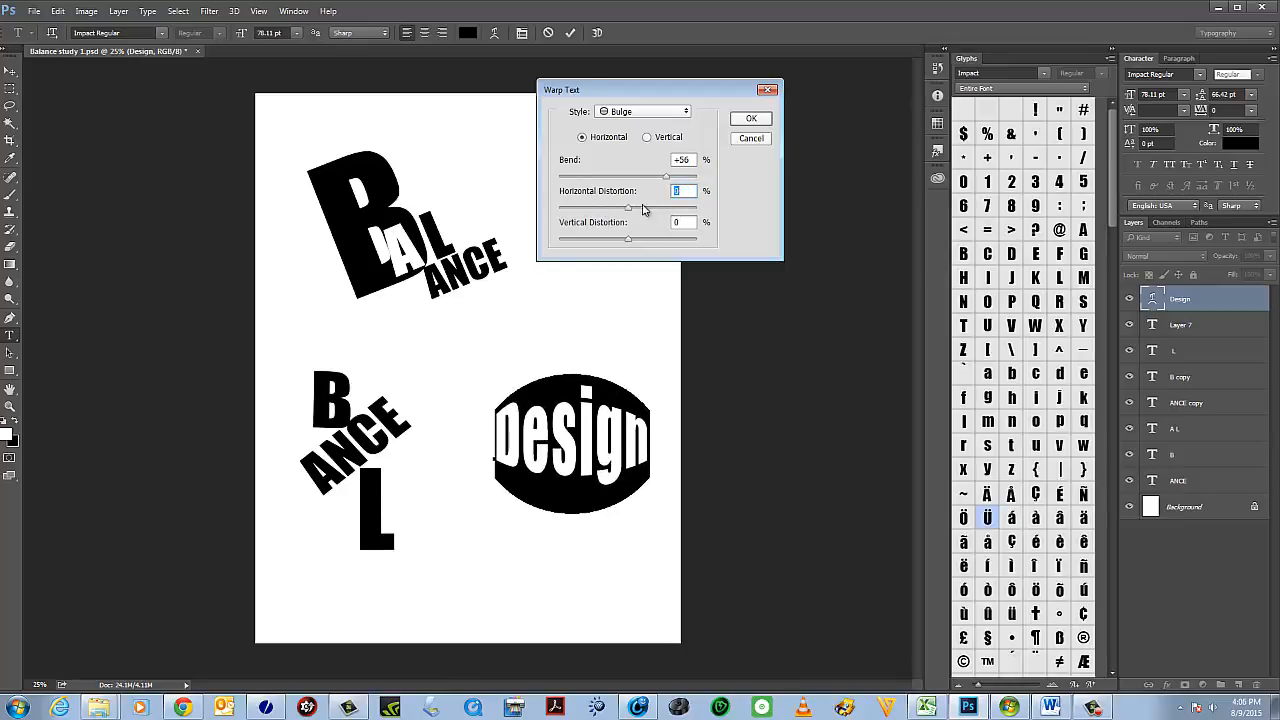
Try the Shell Lower and Shell Upper warp styles on the word "Design" at +56% bend, and discard the warp changes.
left_click(686, 114)
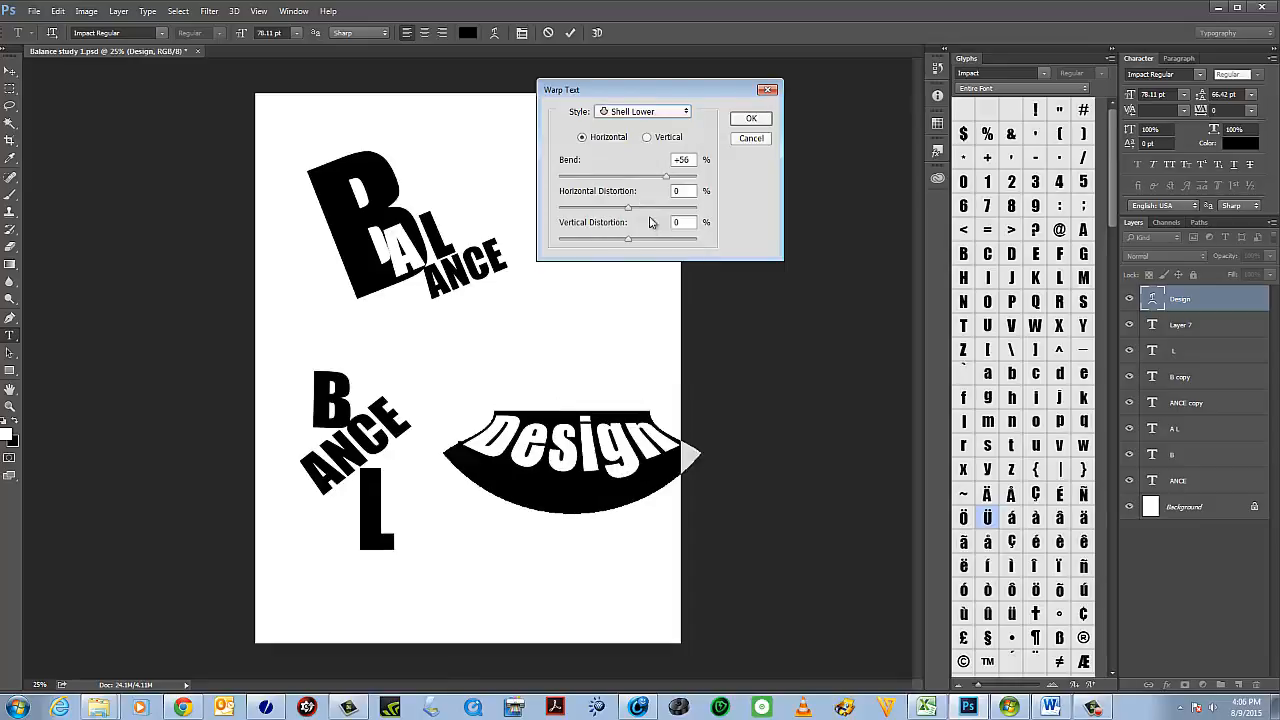
left_click(685, 115)
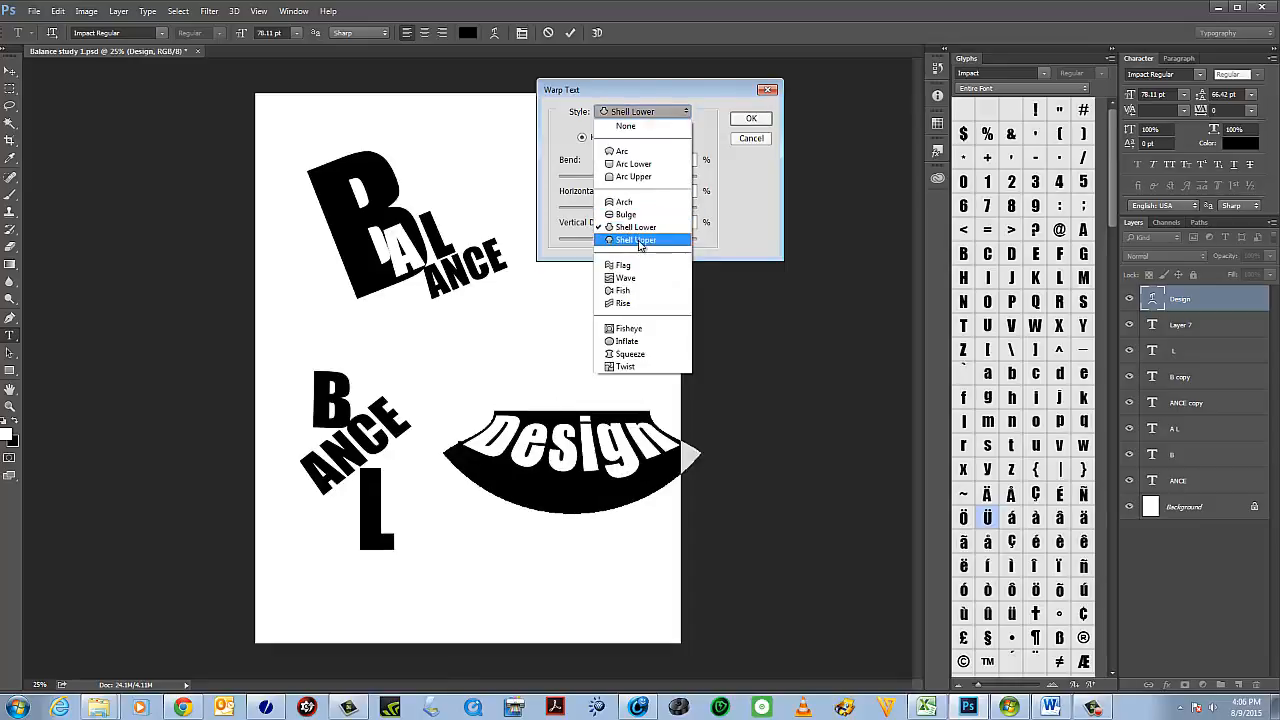
left_click(640, 245)
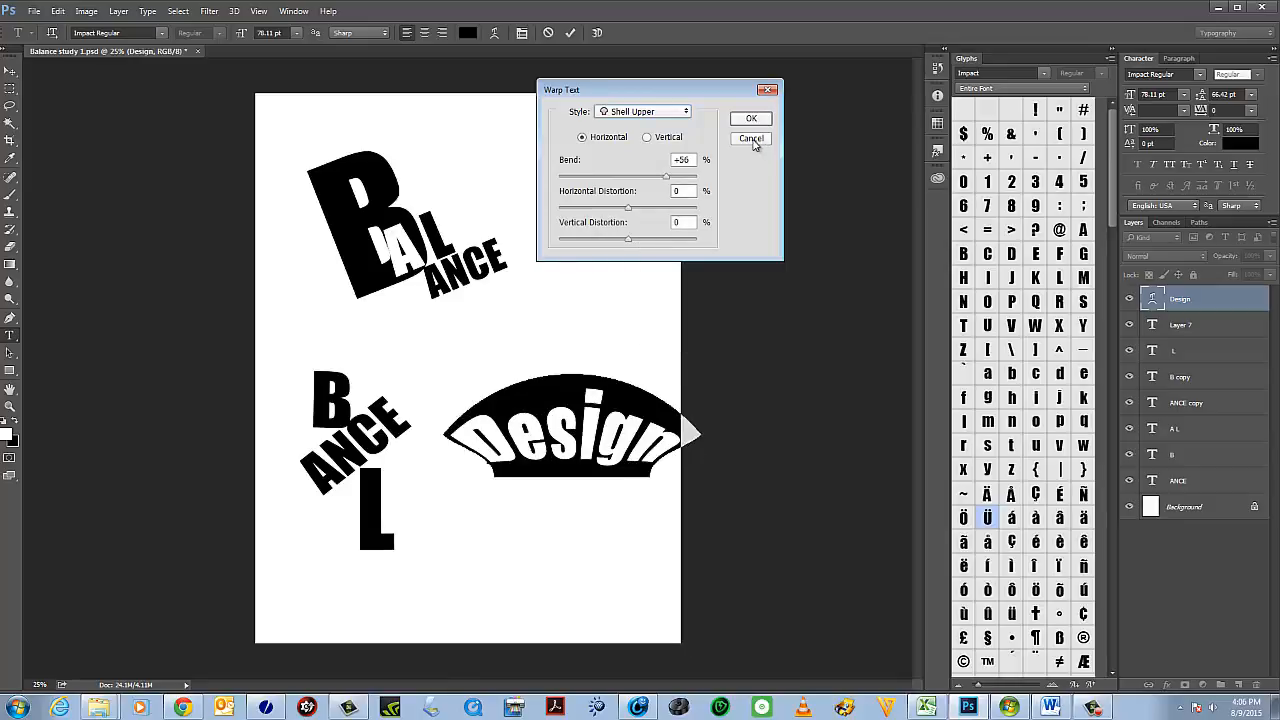
left_click(751, 139)
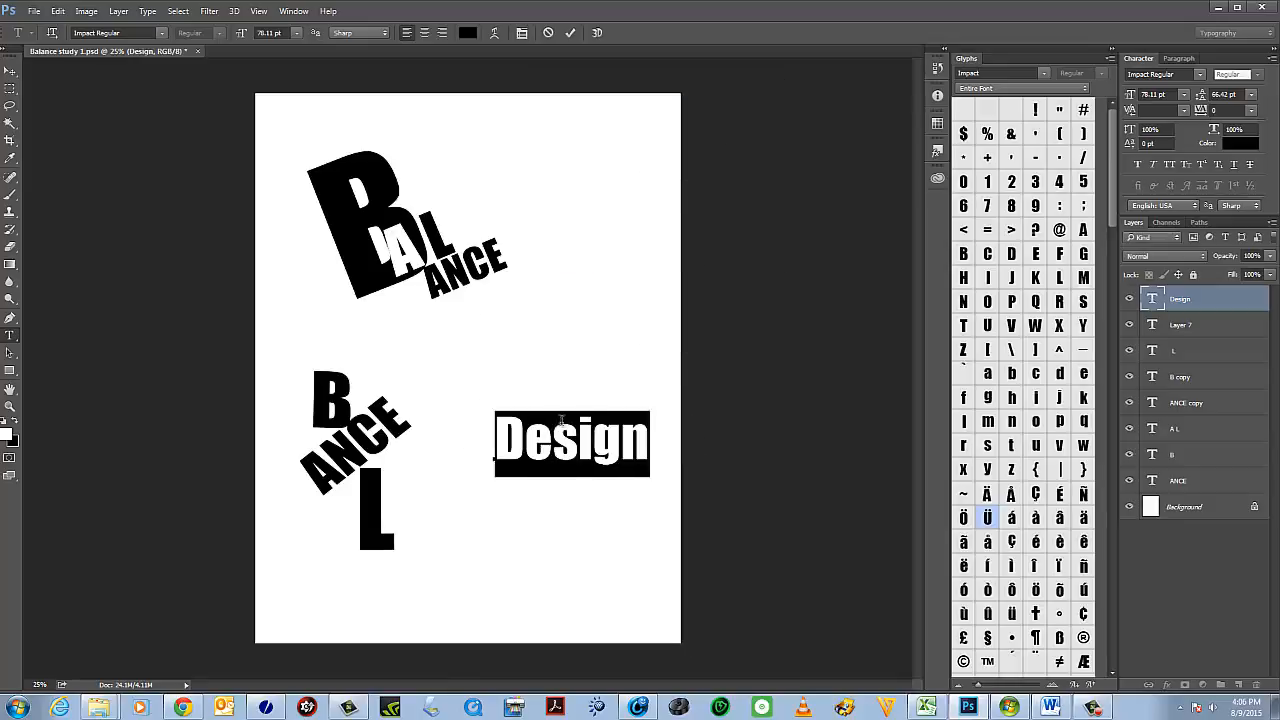
Start a new text warp on "Design", trying Shell Lower at +50% bend and Shell Upper with the bend reduced to +5%.
left_click(494, 33)
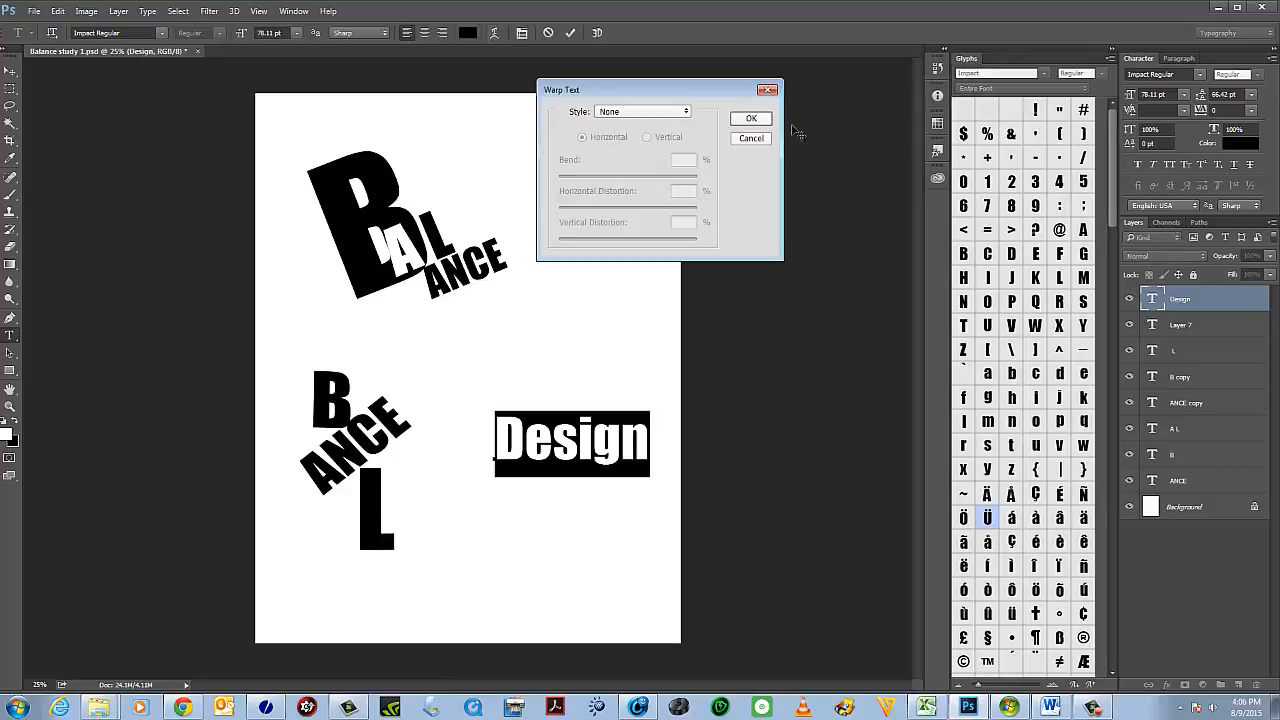
left_click(686, 113)
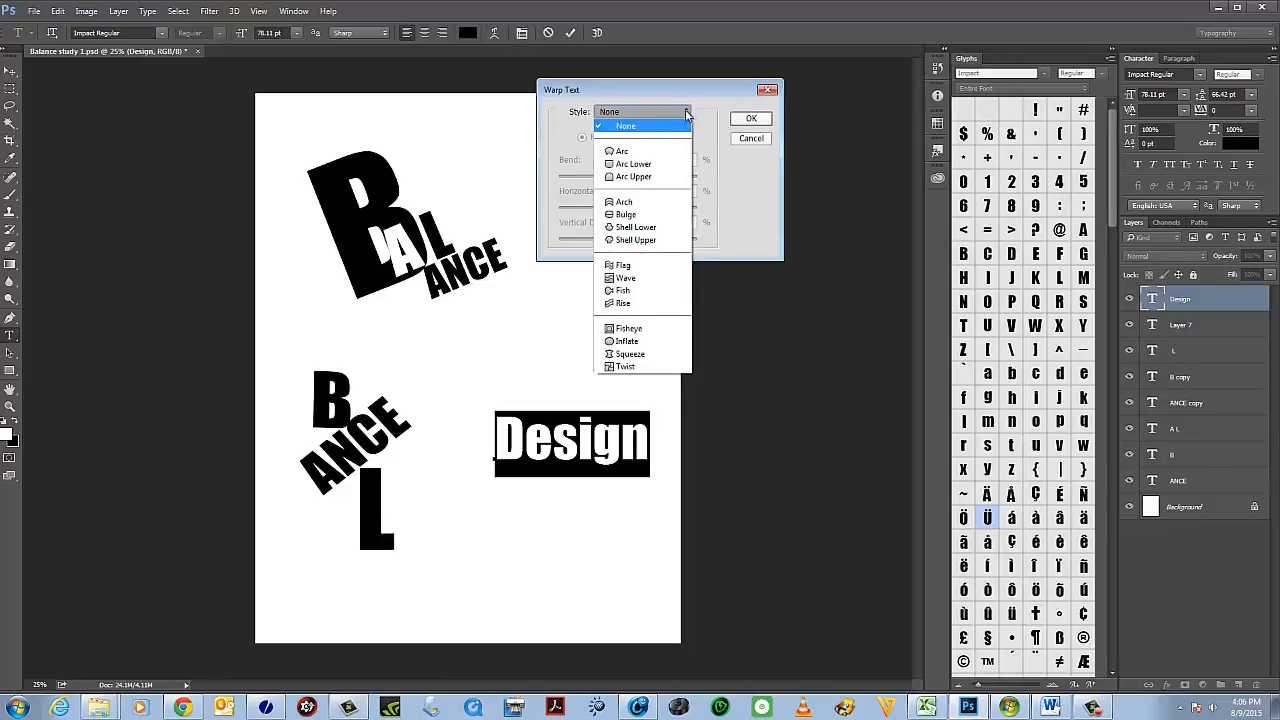
left_click(638, 227)
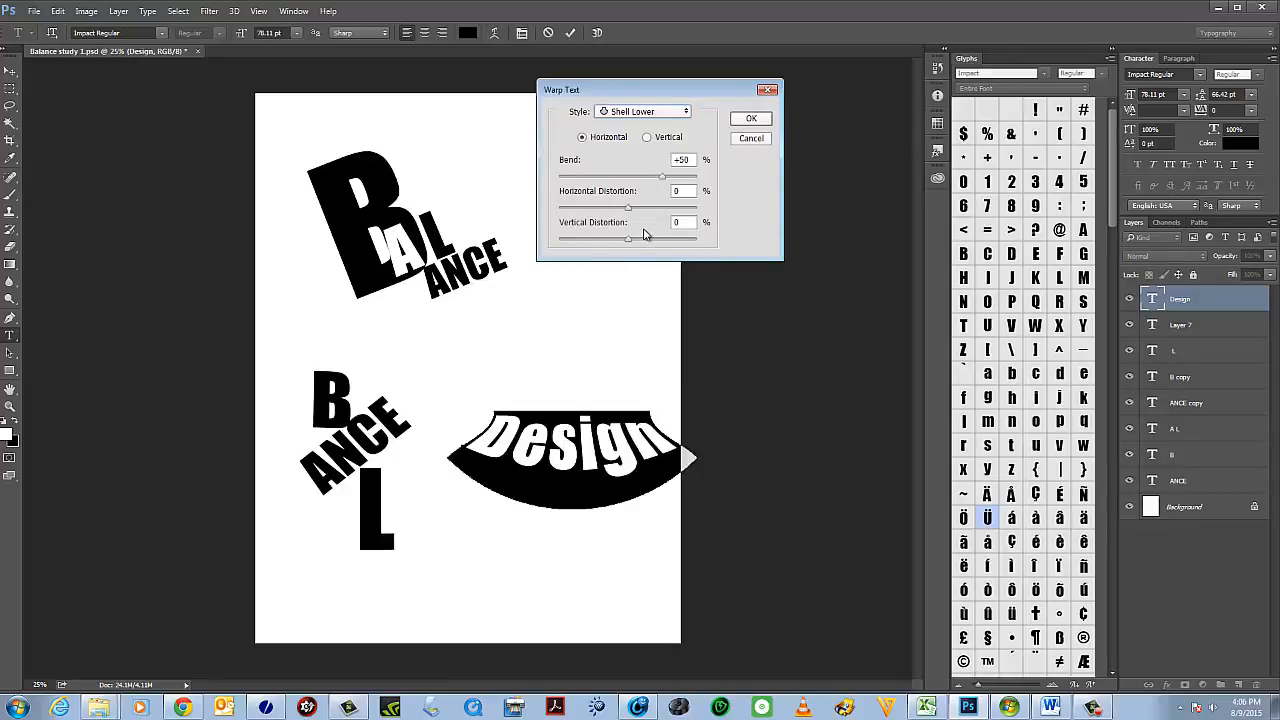
left_click(684, 111)
left_click(637, 244)
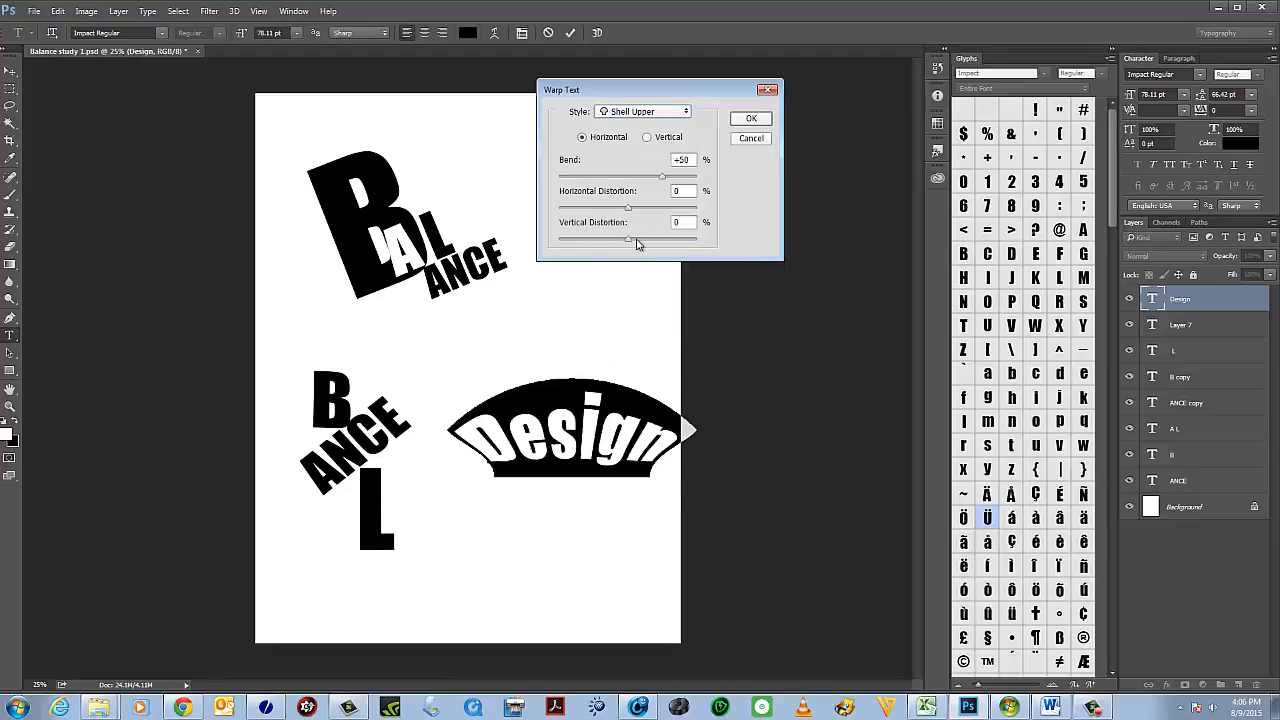
left_click_drag(661, 176, 631, 176)
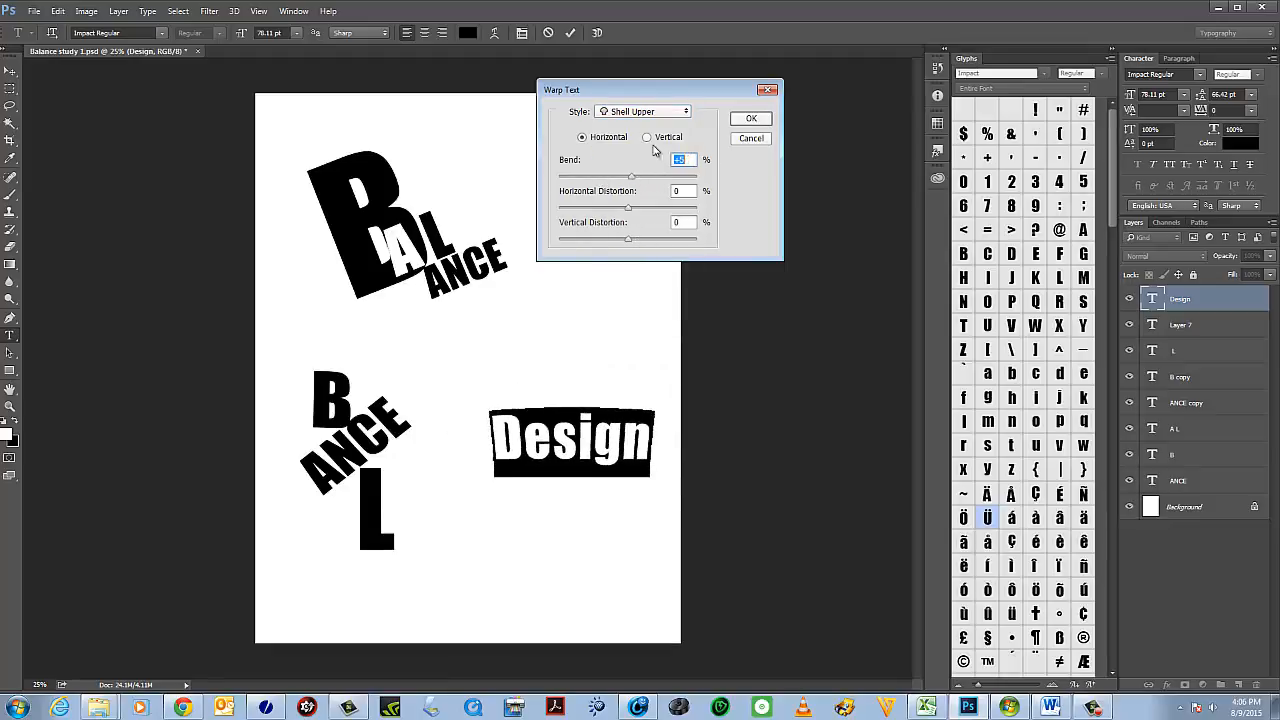
Switch the Shell Upper warp to vertical orientation and back to horizontal.
left_click(687, 112)
left_click(687, 112)
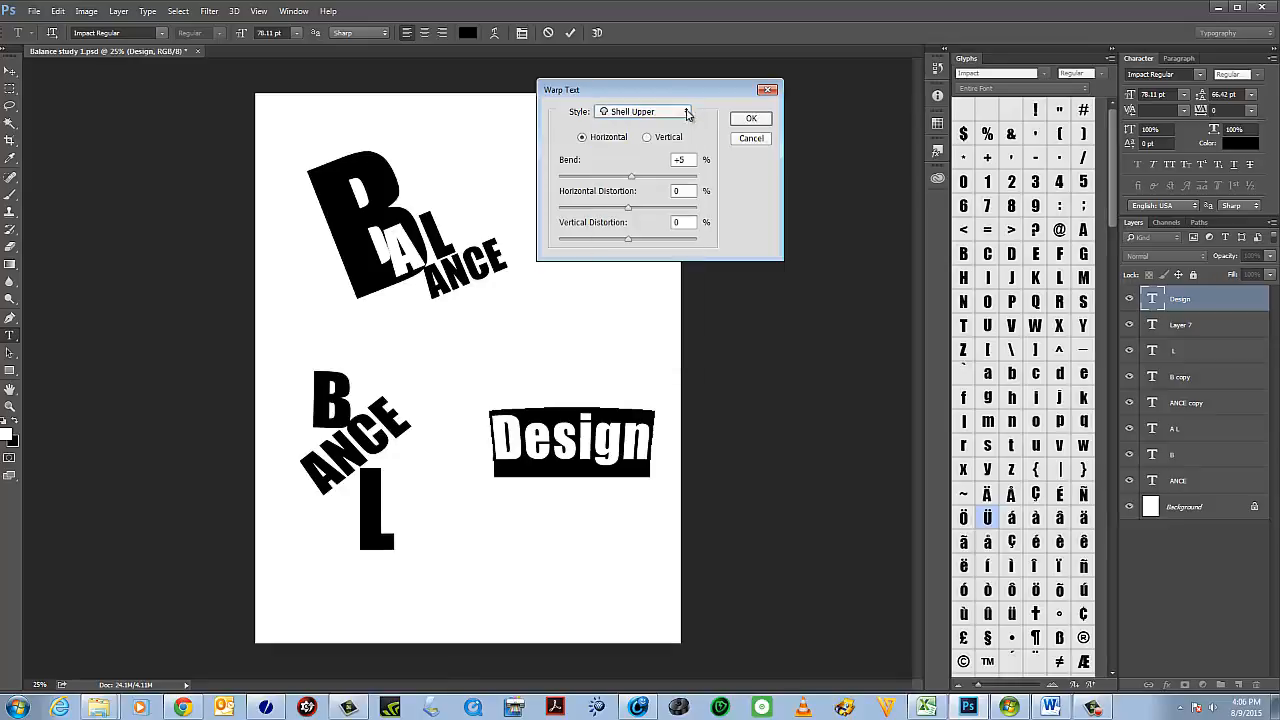
left_click(647, 137)
left_click(600, 137)
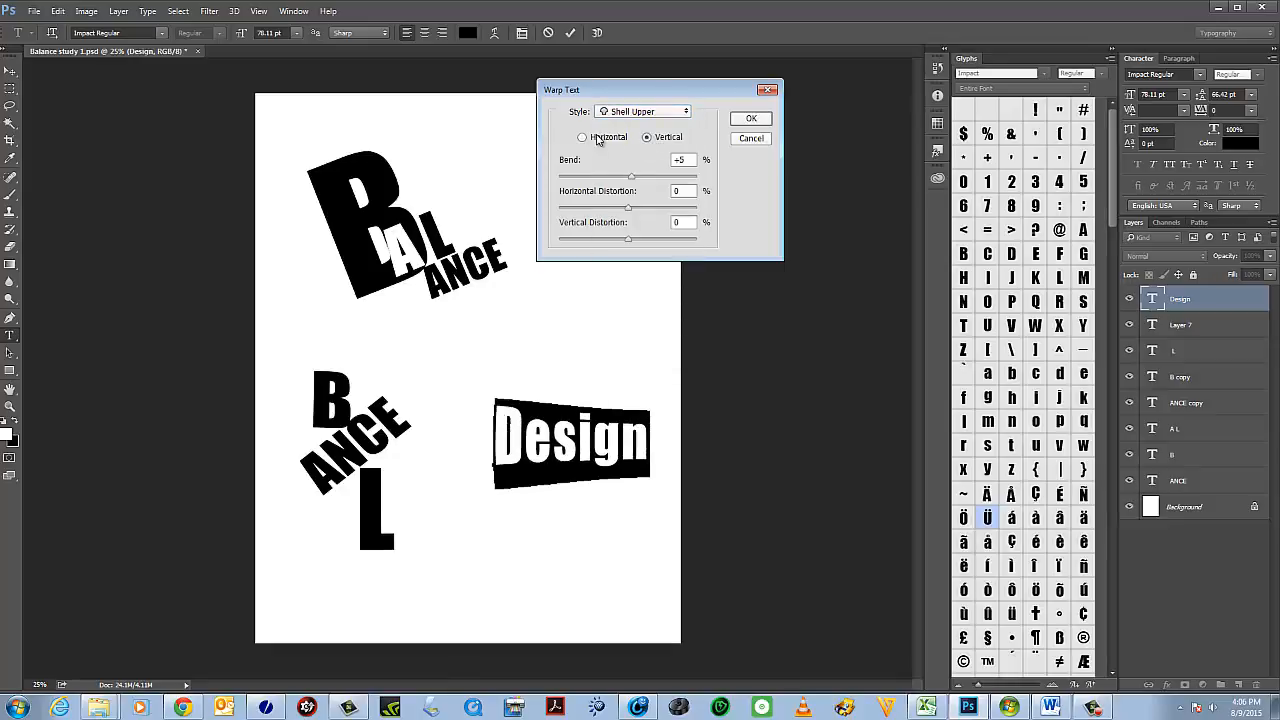
Try the Flag and Wave warp styles on the word "Design", giving each a negative bend.
left_click(684, 112)
left_click(640, 255)
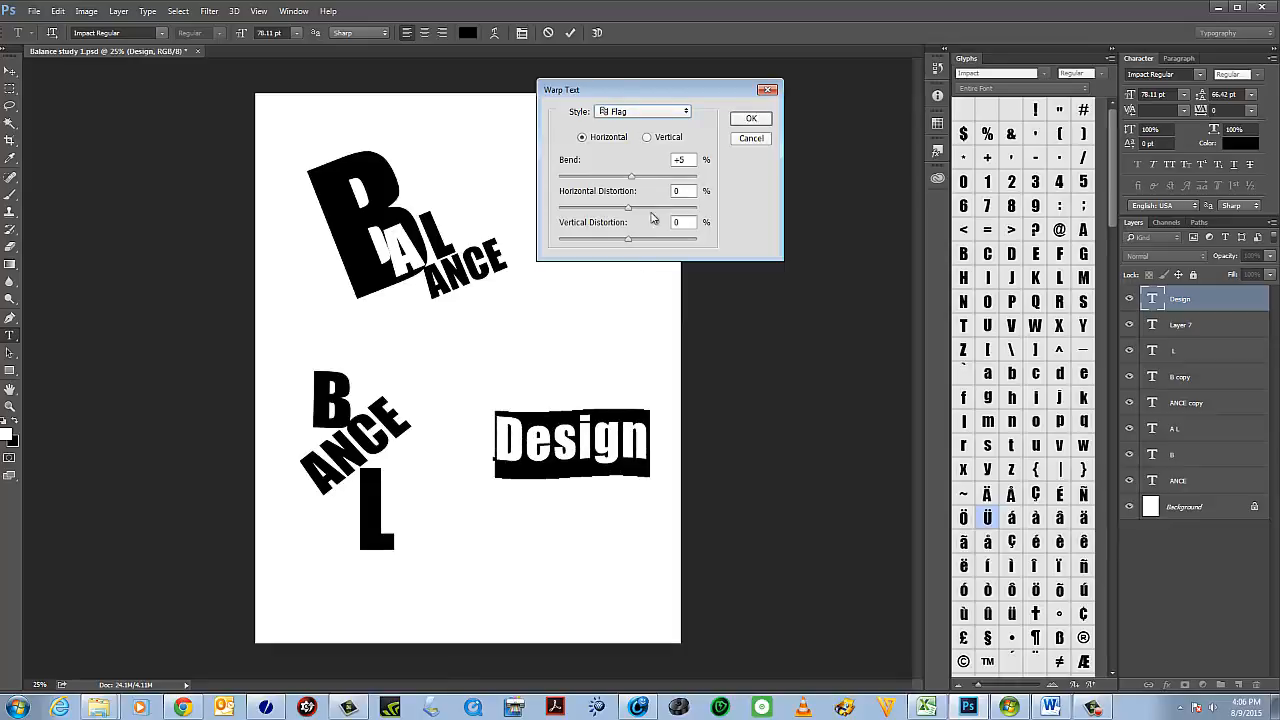
mouse_move(628, 178)
left_mouse_down()
mouse_move(670, 182)
mouse_move(580, 181)
mouse_move(662, 182)
mouse_move(591, 179)
mouse_move(606, 180)
left_mouse_up()
left_click(686, 112)
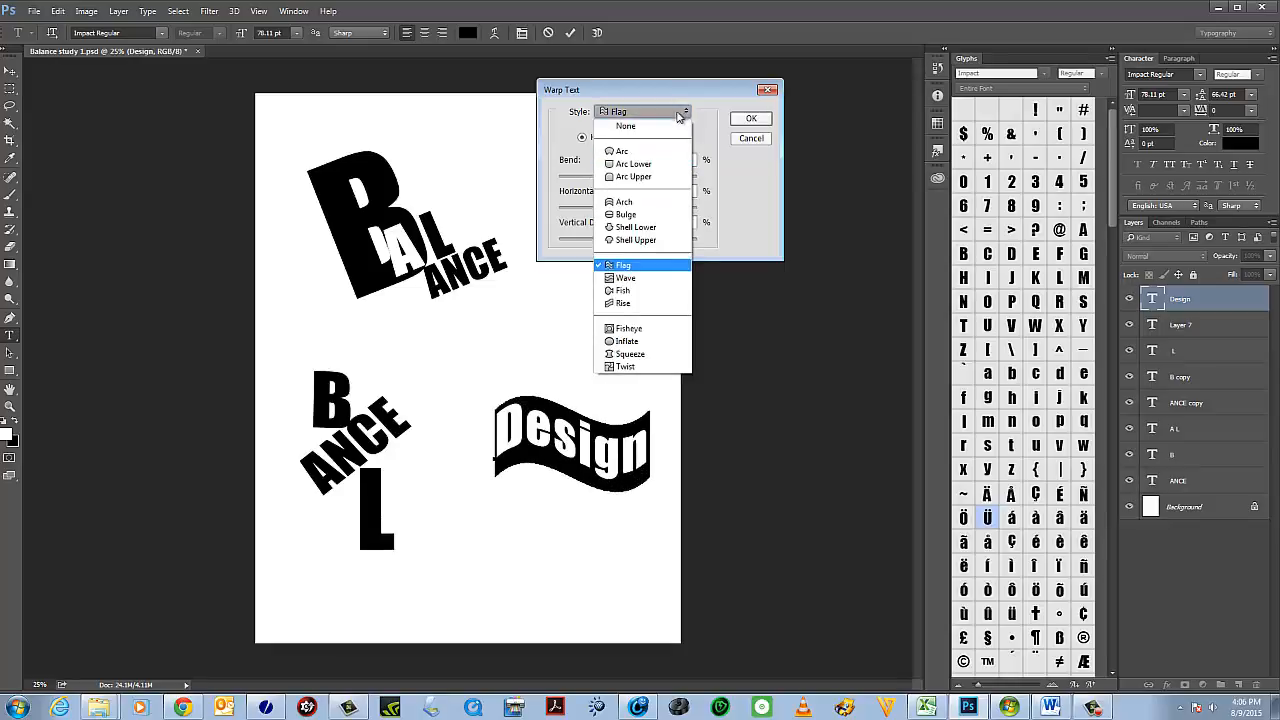
left_click(634, 280)
mouse_move(604, 179)
left_mouse_down()
mouse_move(674, 179)
mouse_move(584, 180)
left_mouse_up()
Try the Fish warp style with a bend of +46% and the Rise style with a bend of +33%.
left_click(685, 113)
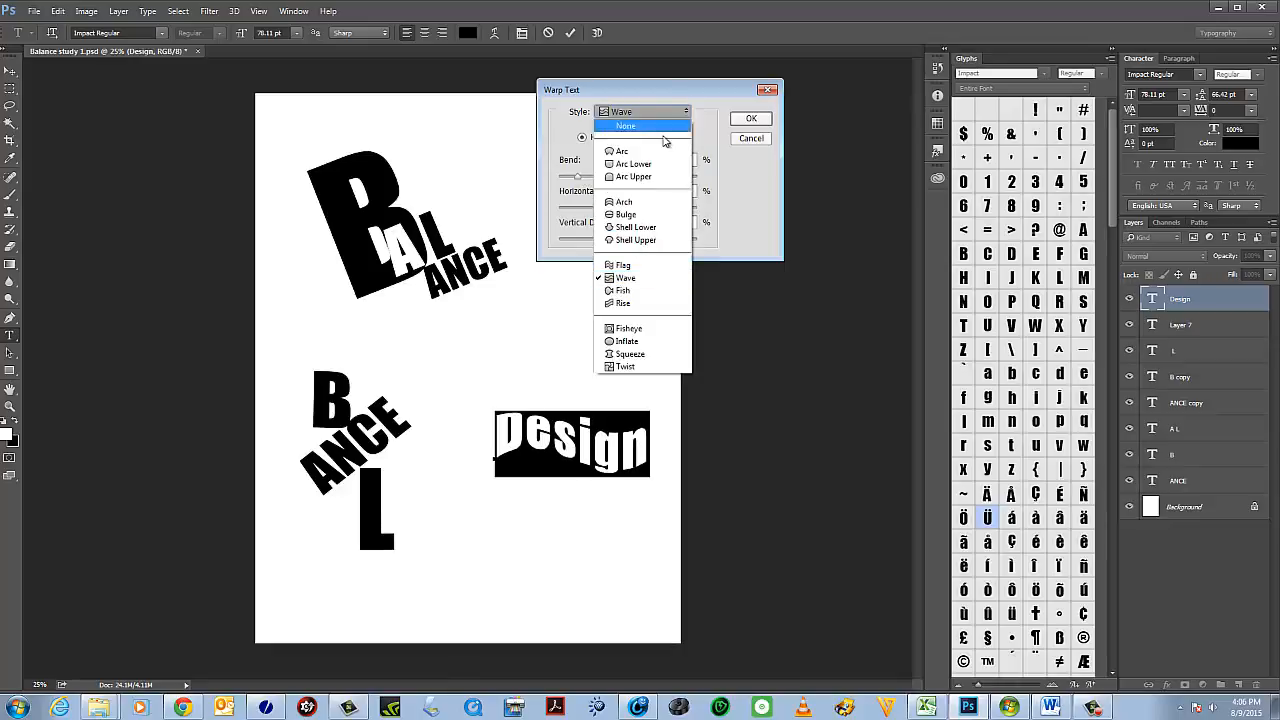
left_click(628, 292)
left_click_drag(576, 179, 660, 182)
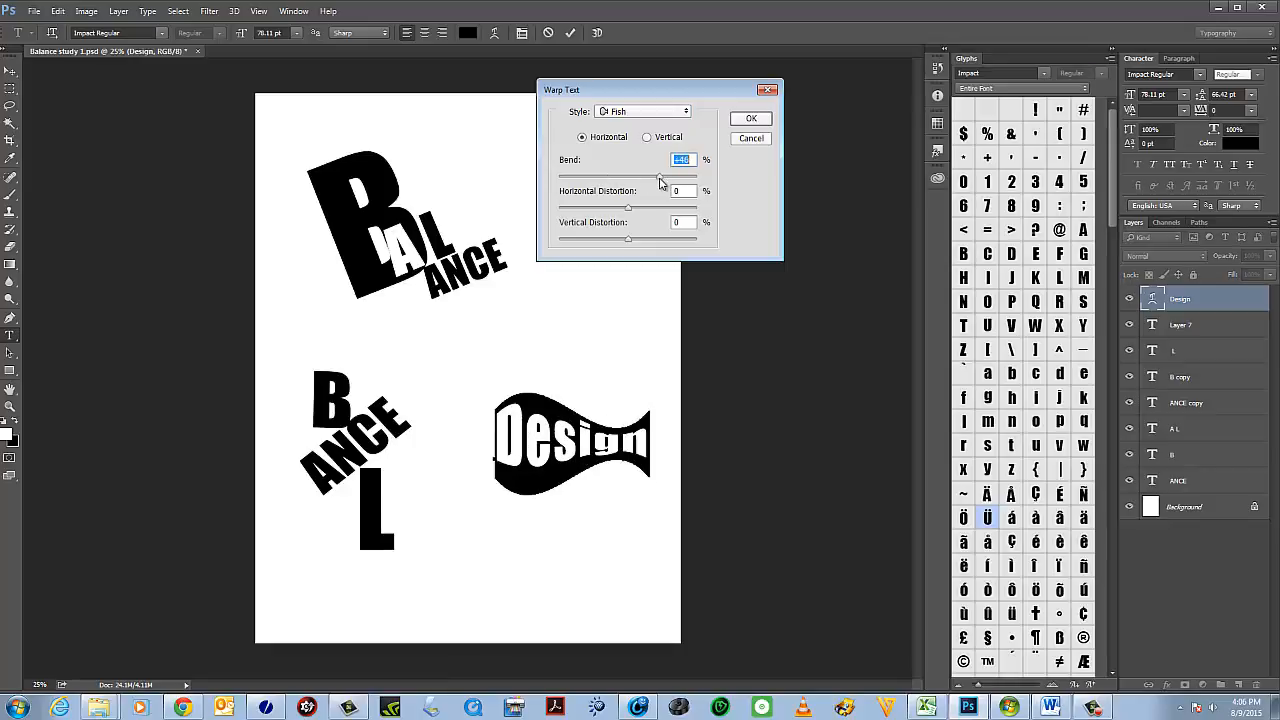
left_click(688, 113)
left_click(641, 304)
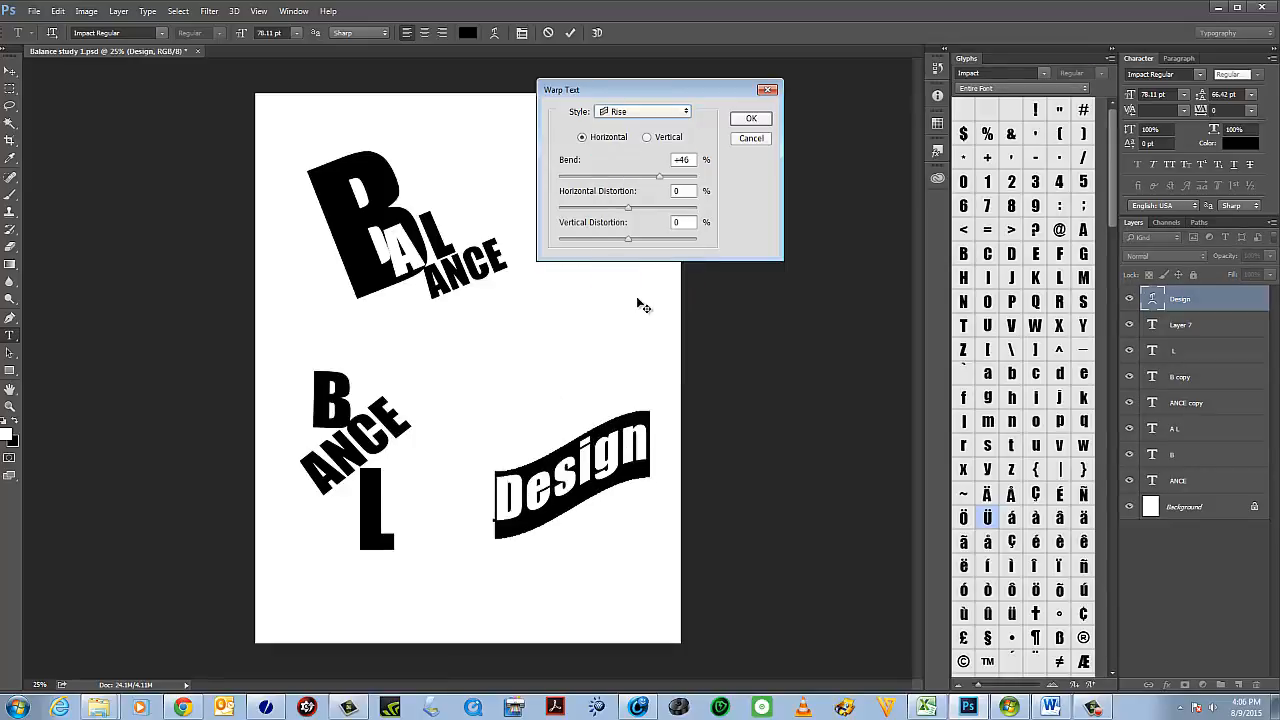
left_click_drag(662, 178, 652, 179)
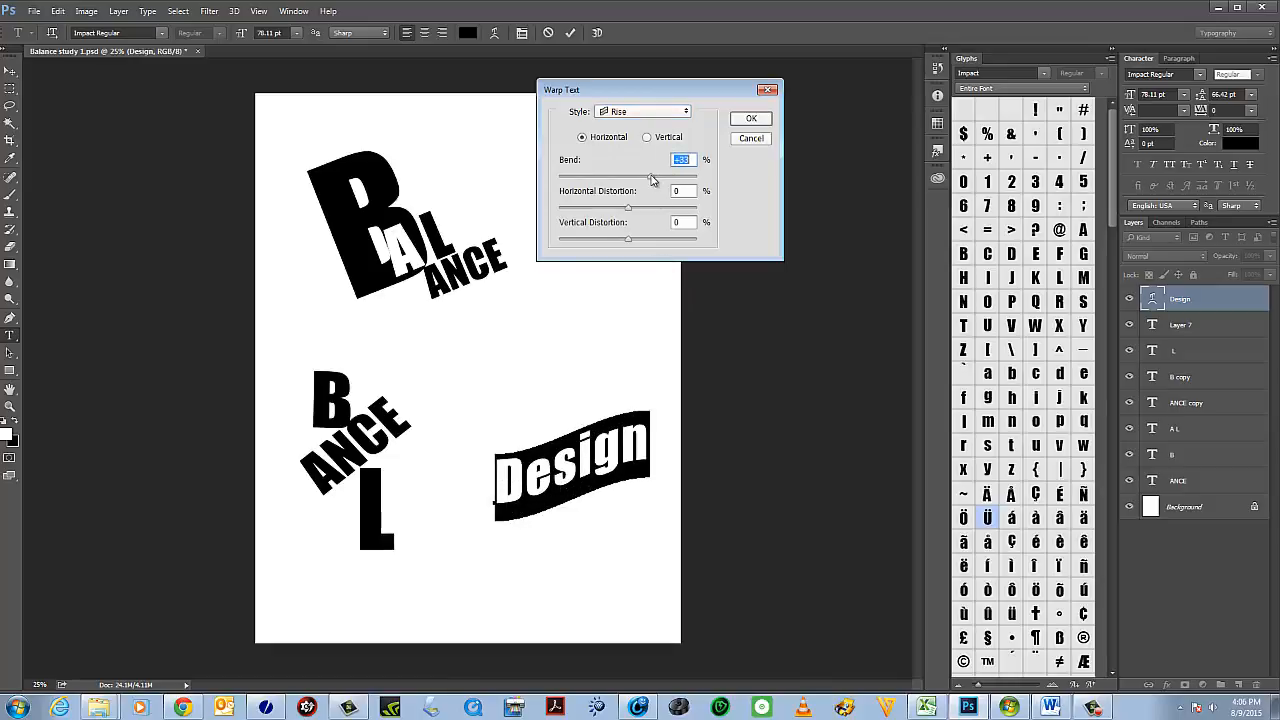
Try the Fisheye warp style with a bend of +5% and the Inflate style with a bend of +7%.
left_click(688, 111)
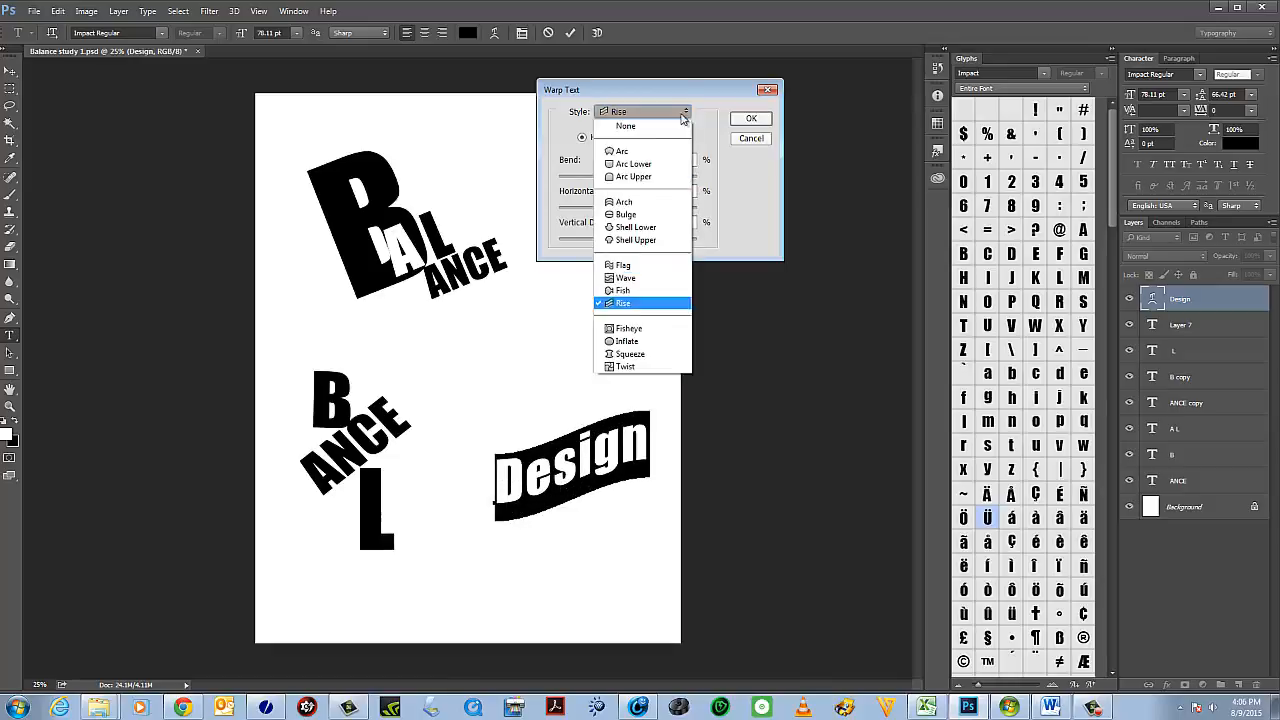
left_click(643, 328)
mouse_move(648, 177)
left_mouse_down()
mouse_move(689, 178)
mouse_move(591, 178)
mouse_move(651, 177)
mouse_move(629, 178)
left_mouse_up()
left_click(684, 112)
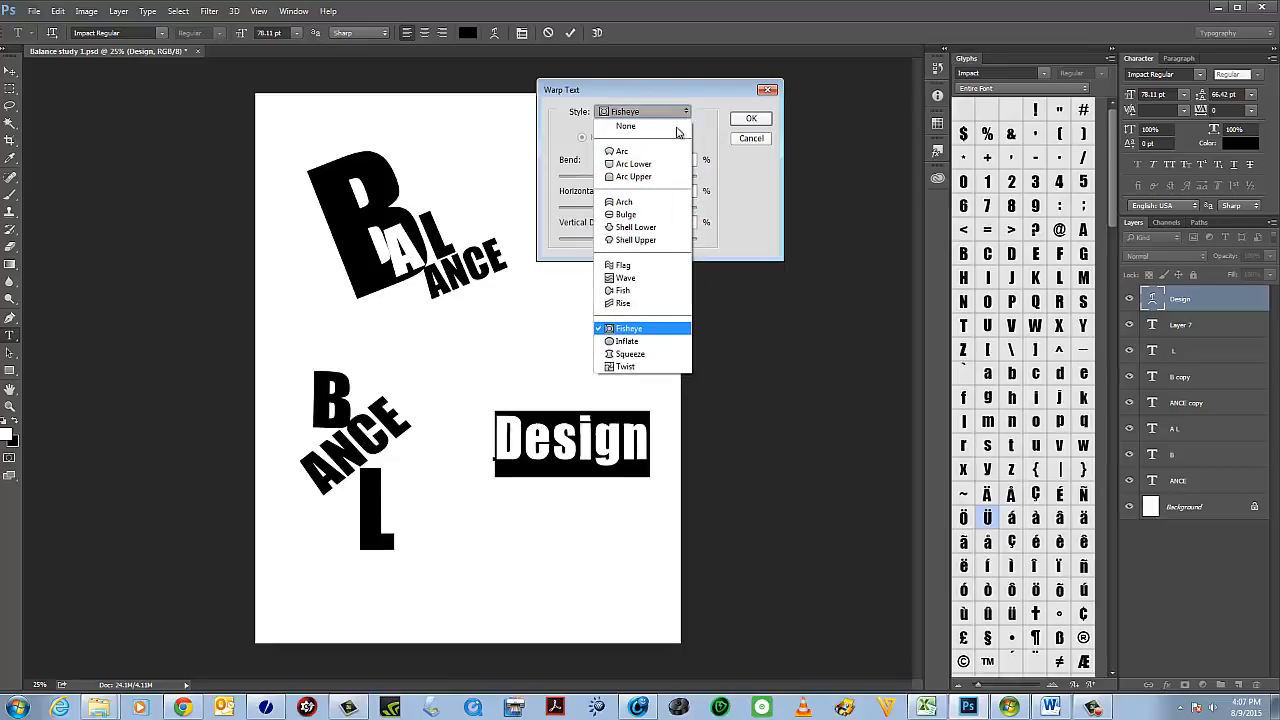
left_click(656, 340)
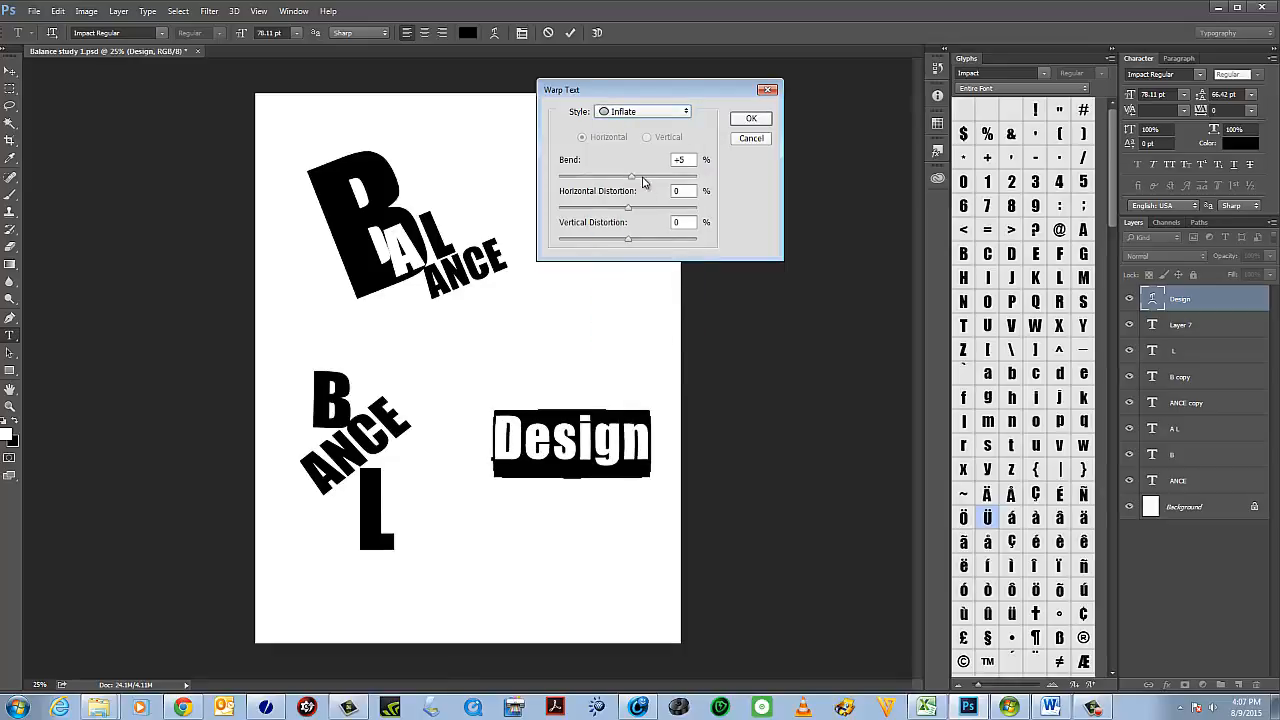
left_click_drag(643, 181, 628, 178)
Try the Squeeze warp style at +7% bend and the Twist style at -57% bend, and discard the warp changes.
left_click(684, 112)
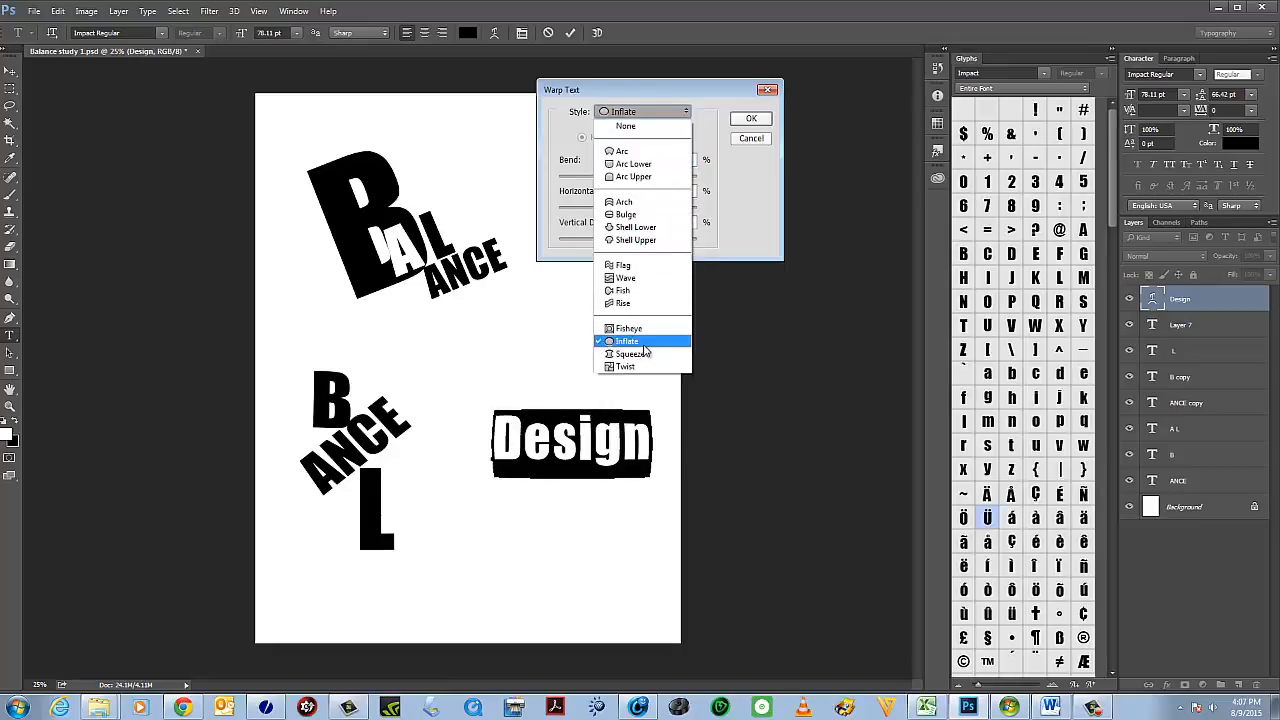
left_click(646, 354)
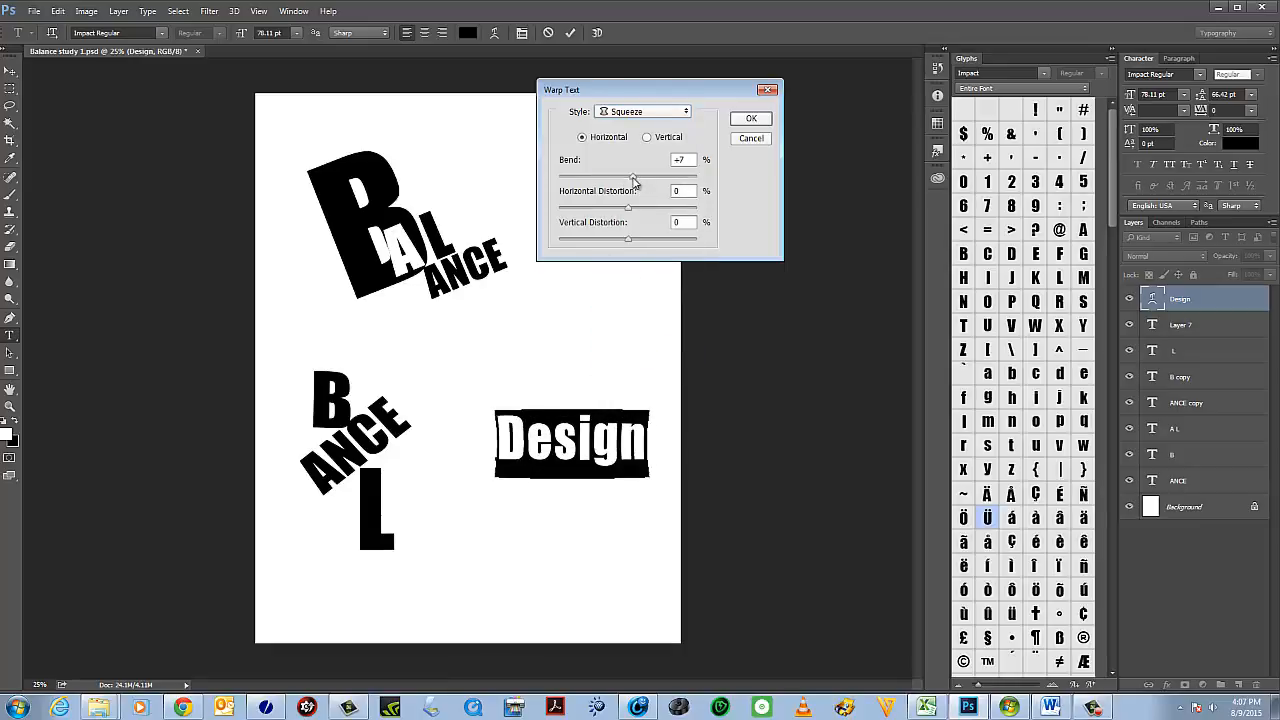
mouse_move(633, 177)
left_mouse_down()
mouse_move(665, 177)
mouse_move(632, 178)
left_mouse_up()
left_click(689, 111)
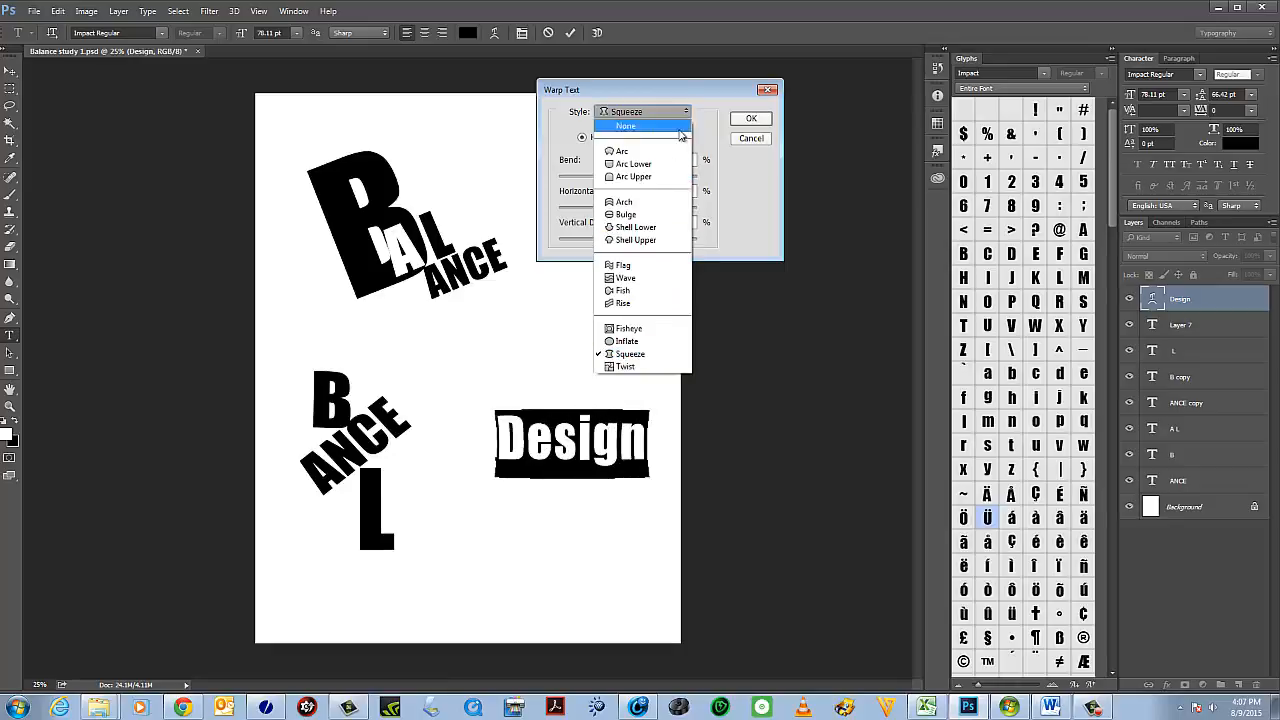
left_click(646, 368)
left_click_drag(642, 178, 590, 171)
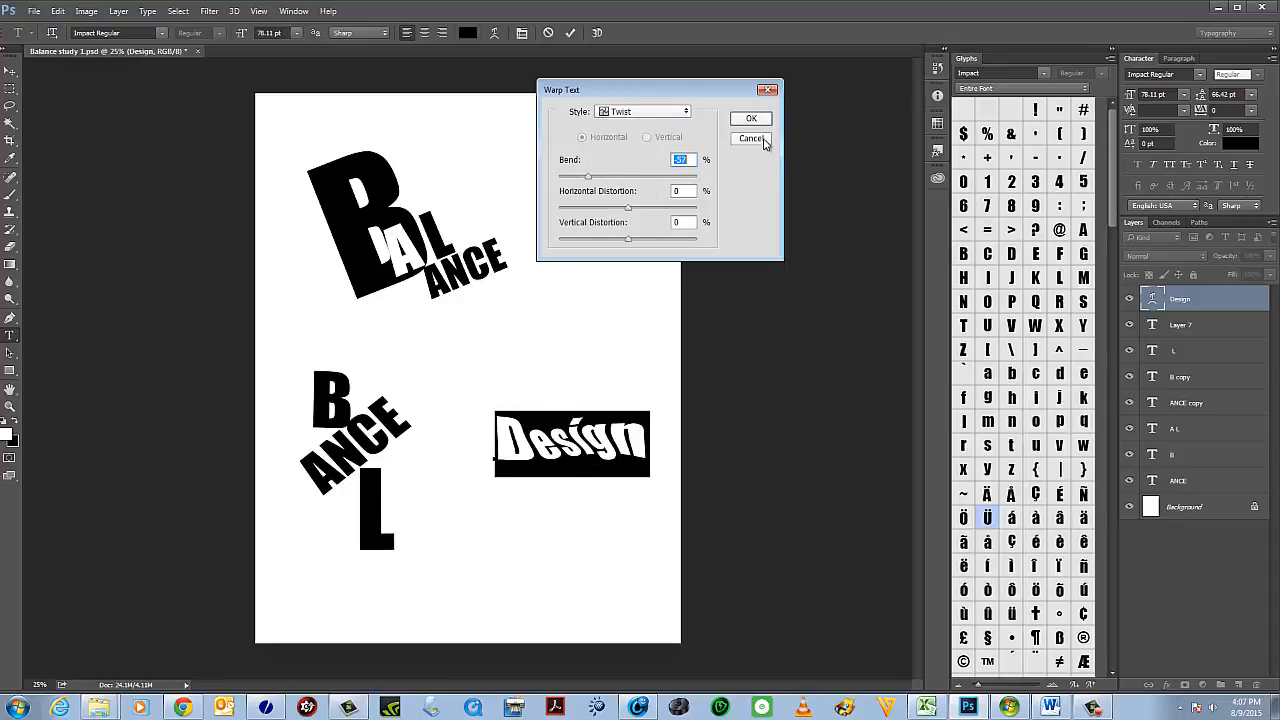
left_click(764, 143)
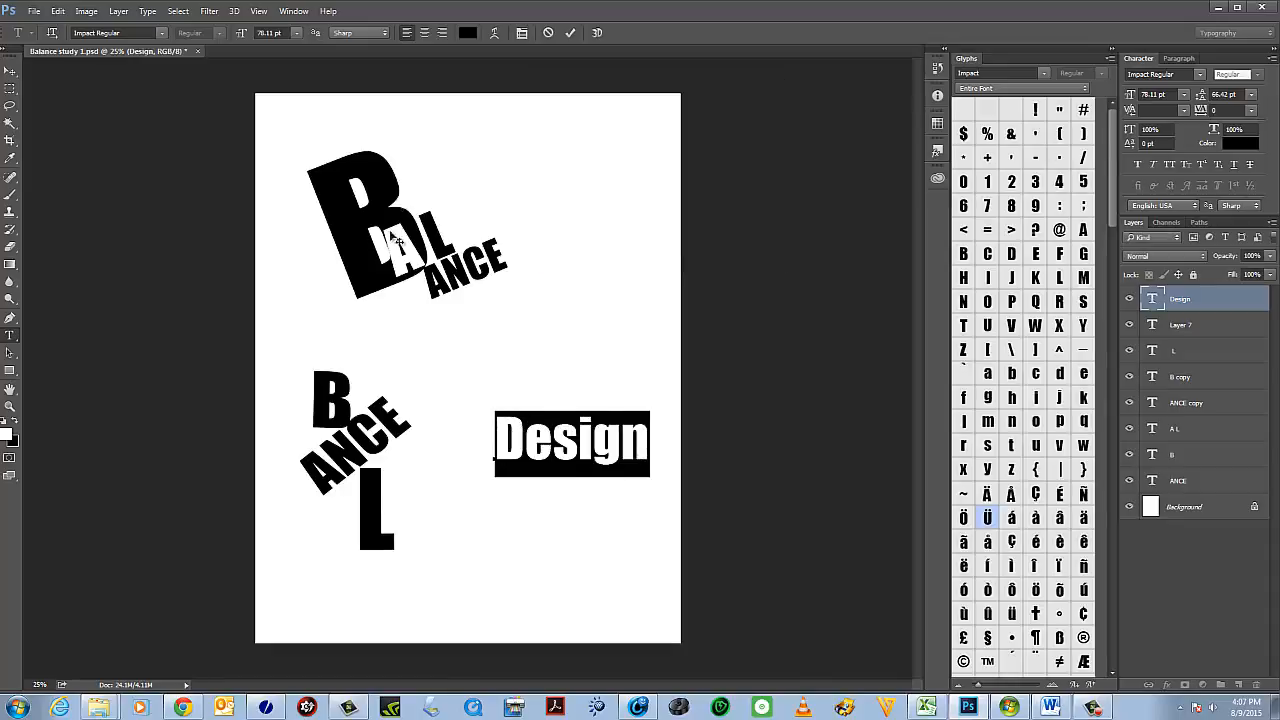
Move the word "Design" lower on the page with the Move tool and hide its layer.
left_click(10, 72)
left_click_drag(602, 458, 606, 526)
left_click(1130, 299)
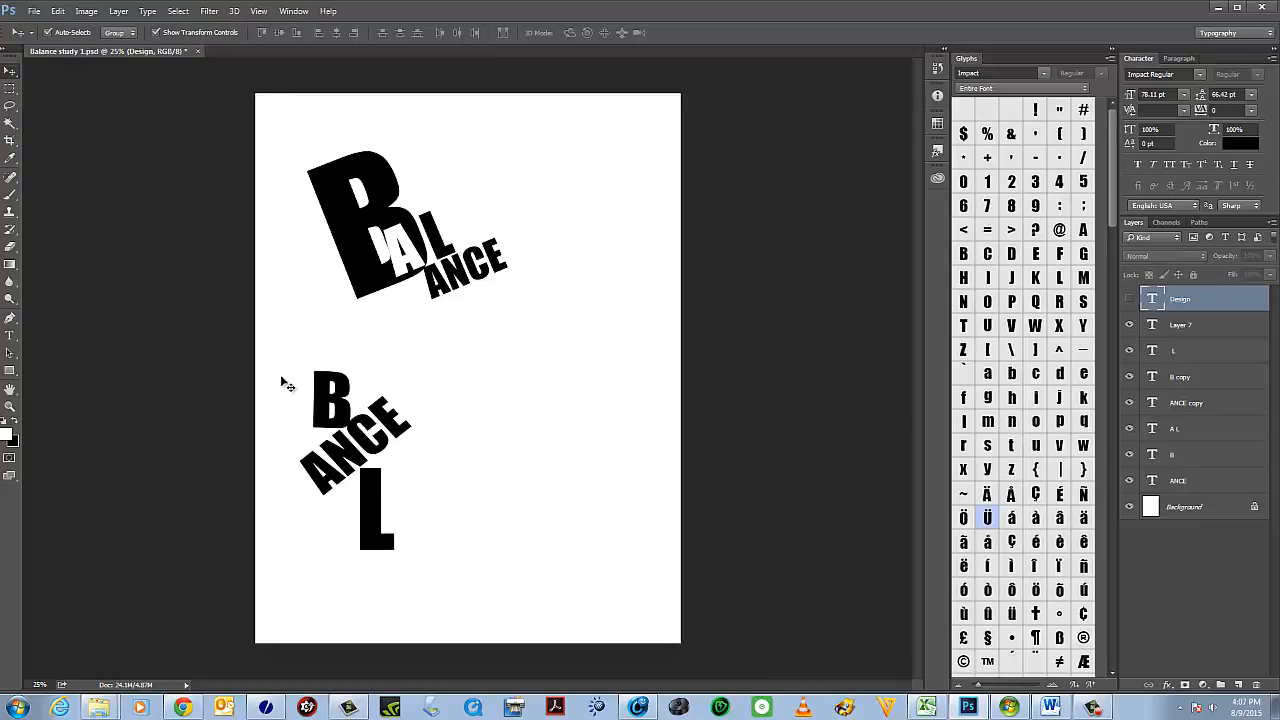
Select the three text layers of the lower BALANCE design together and move them toward the lower middle of the page.
left_click_drag(284, 356, 437, 578)
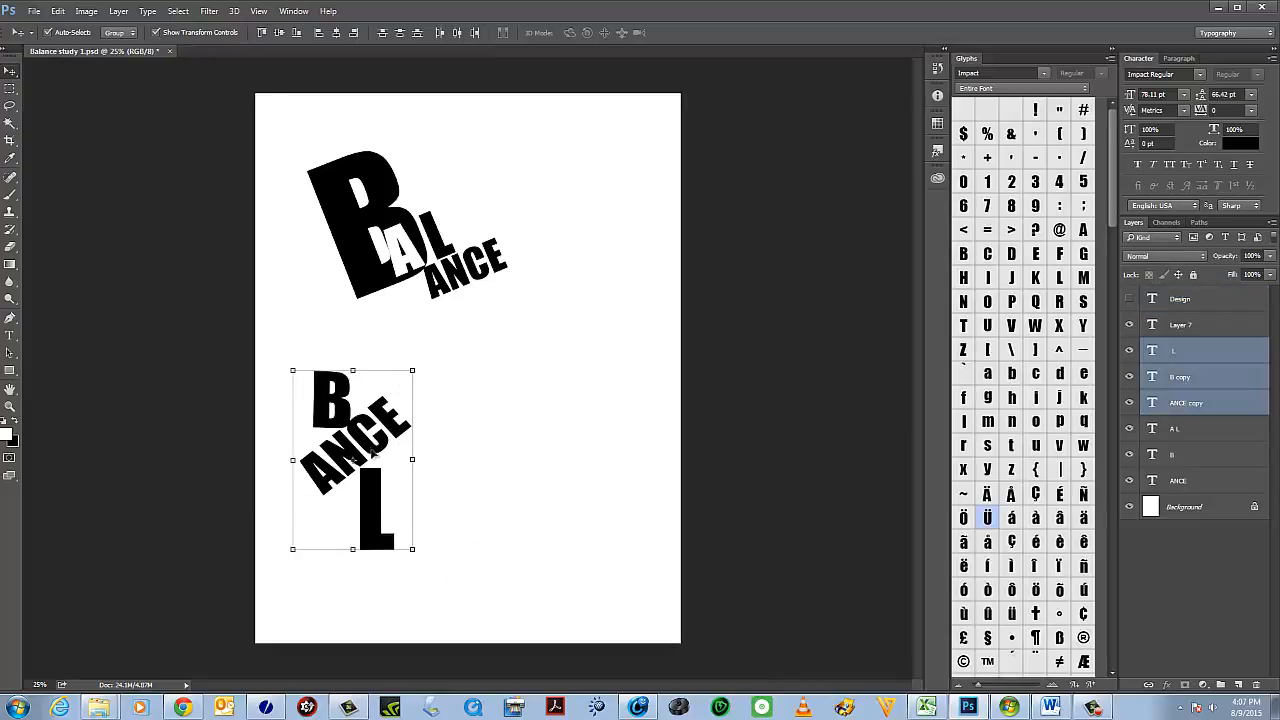
left_click_drag(392, 448, 506, 491)
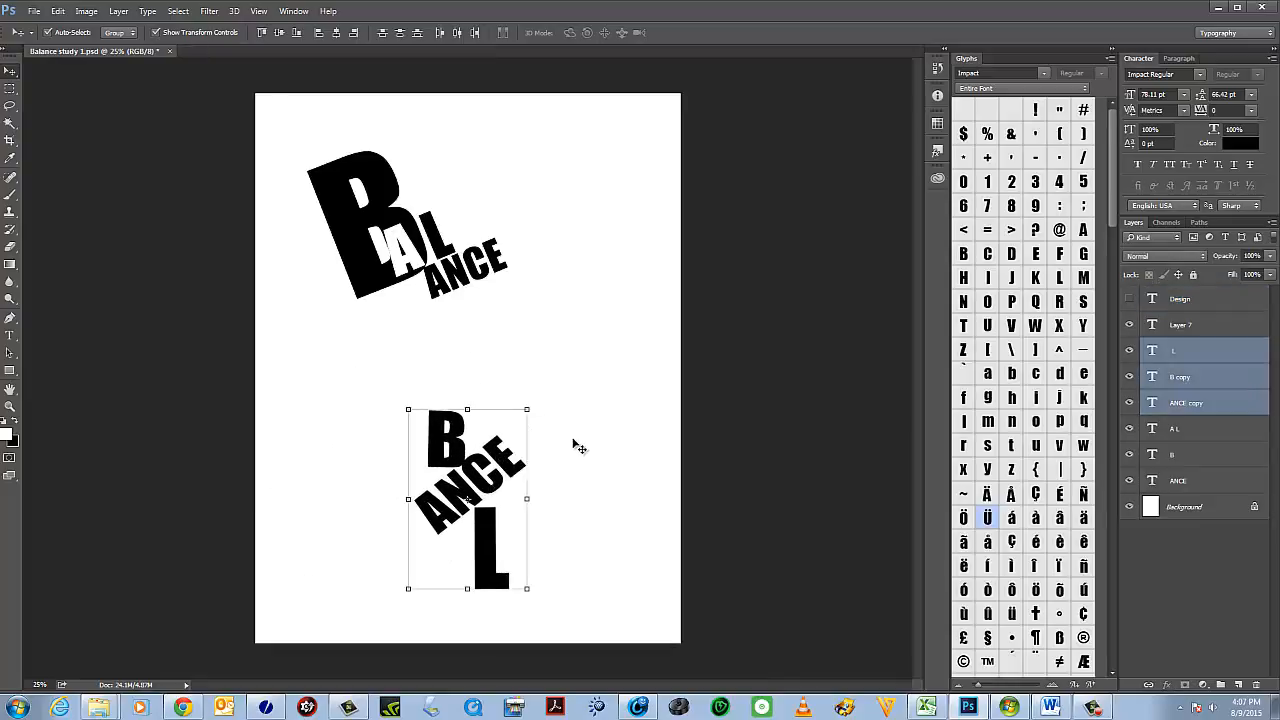
left_click(574, 443)
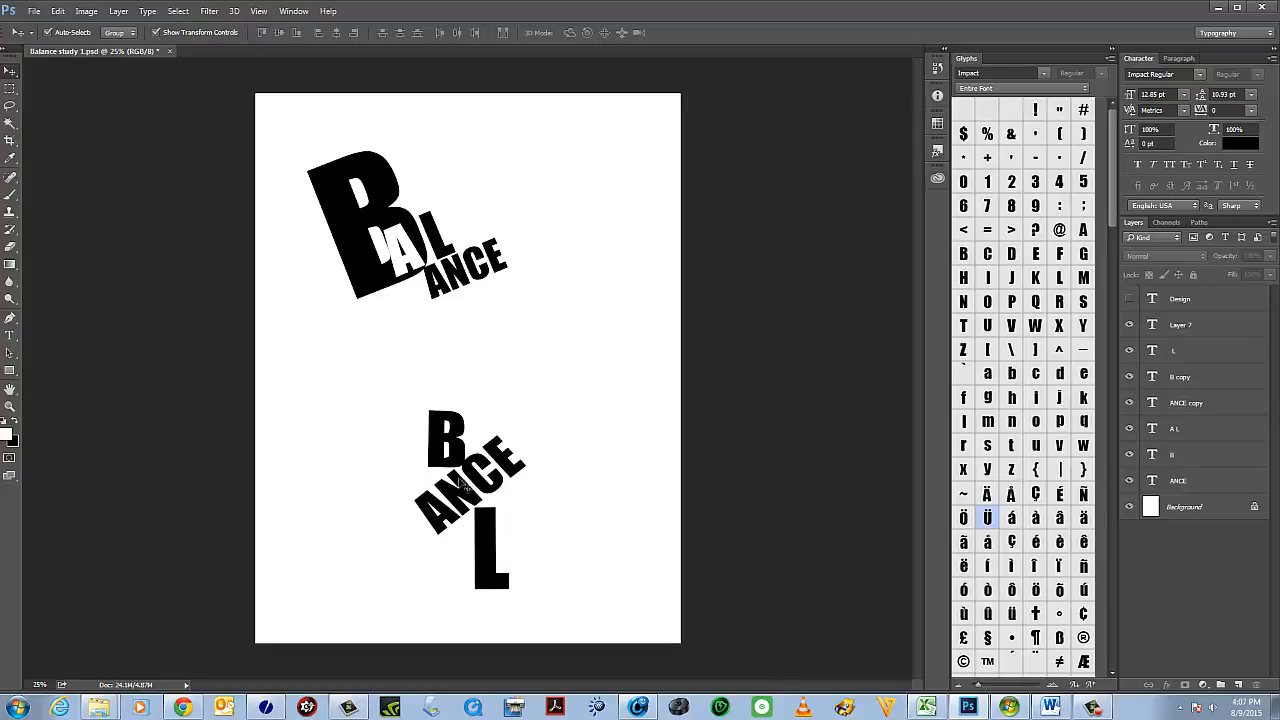
Scale the B of the lower design proportionally to about 150% and place it above the slanted ANCE.
left_click(445, 432)
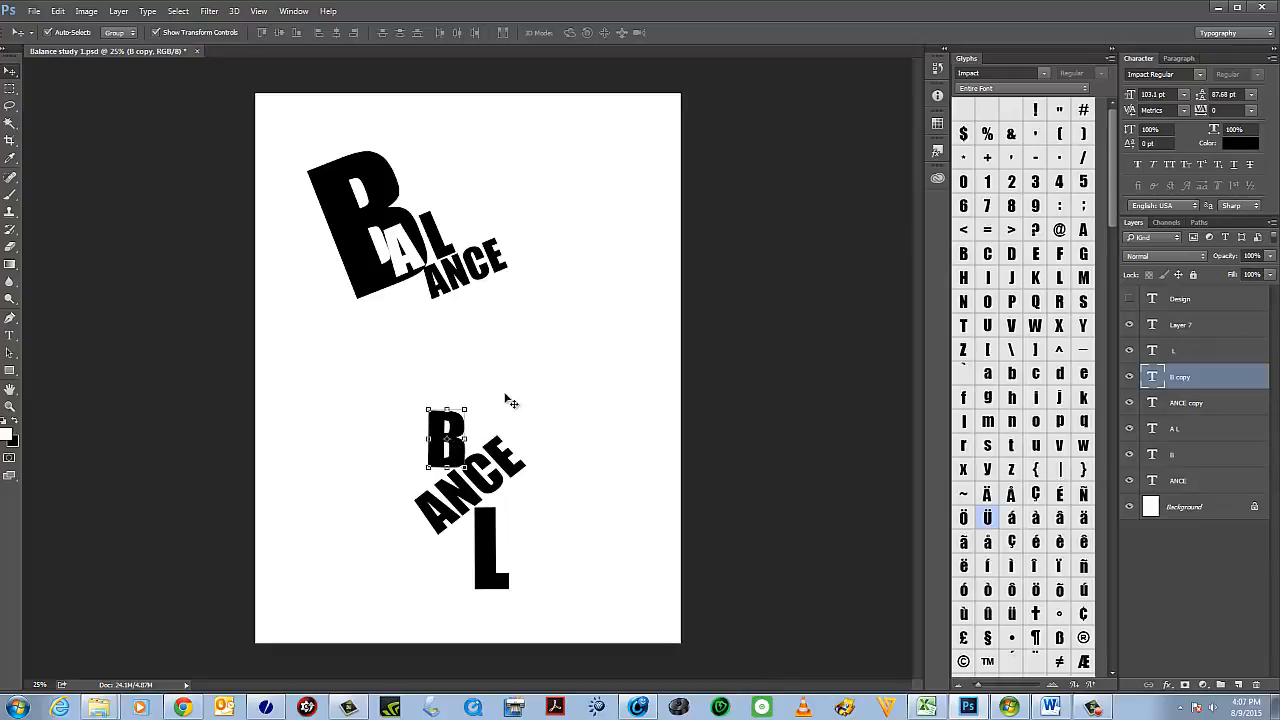
mouse_move(467, 410)
left_mouse_down()
mouse_move(534, 357)
mouse_move(460, 405)
left_mouse_up()
key("Return")
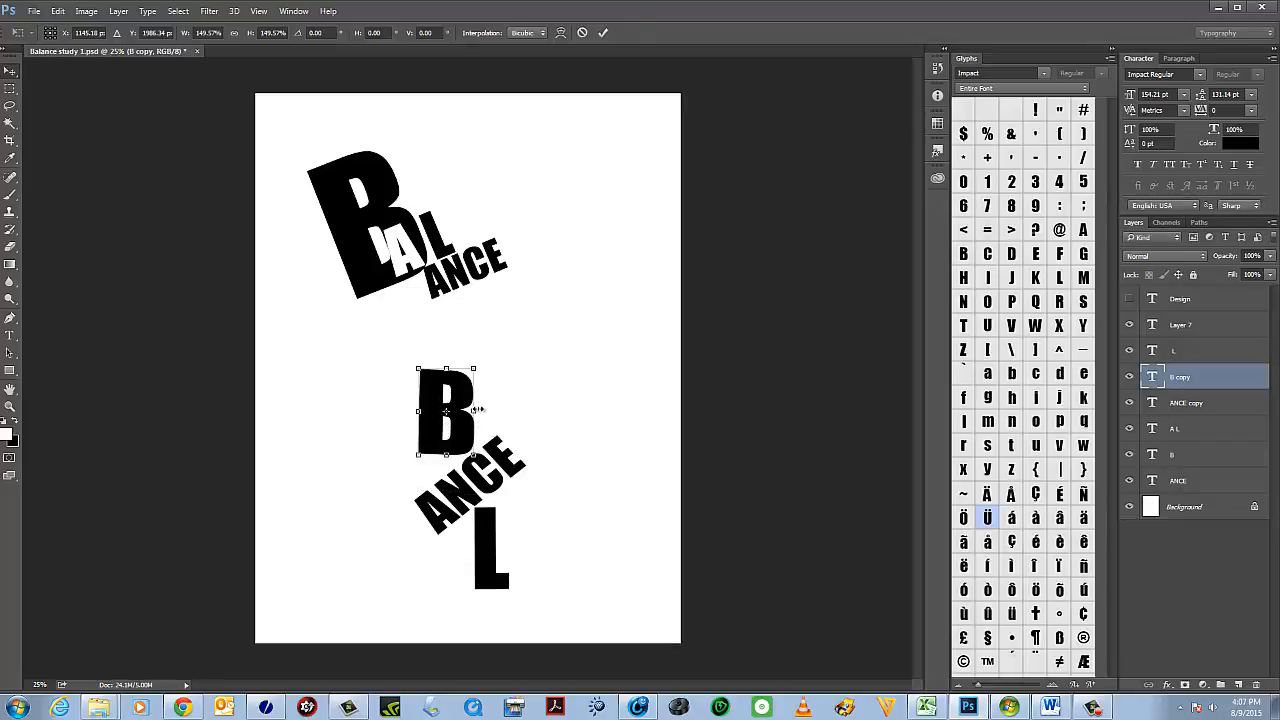
Nudge the enlarged B slightly down and toward the C so that it rests against the slanted ANCE.
left_click(10, 406)
left_click(448, 420)
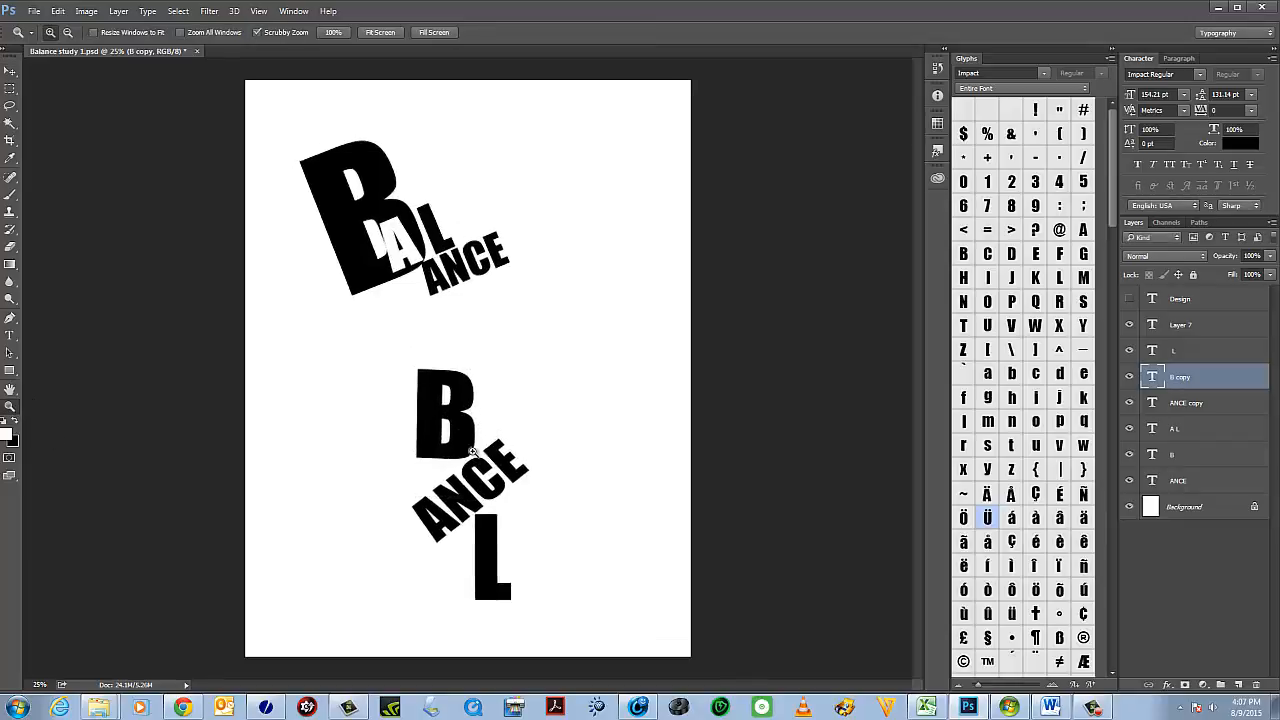
left_click(482, 470)
left_click_drag(483, 470, 450, 426)
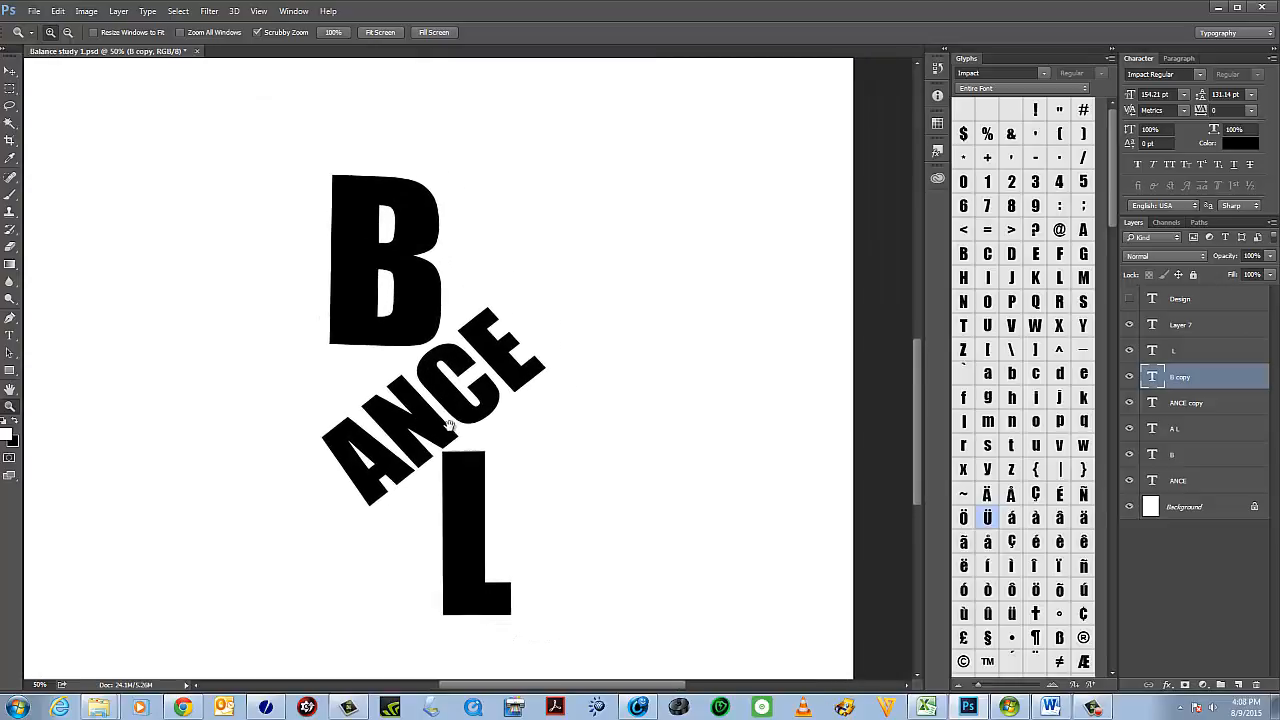
left_click(8, 70)
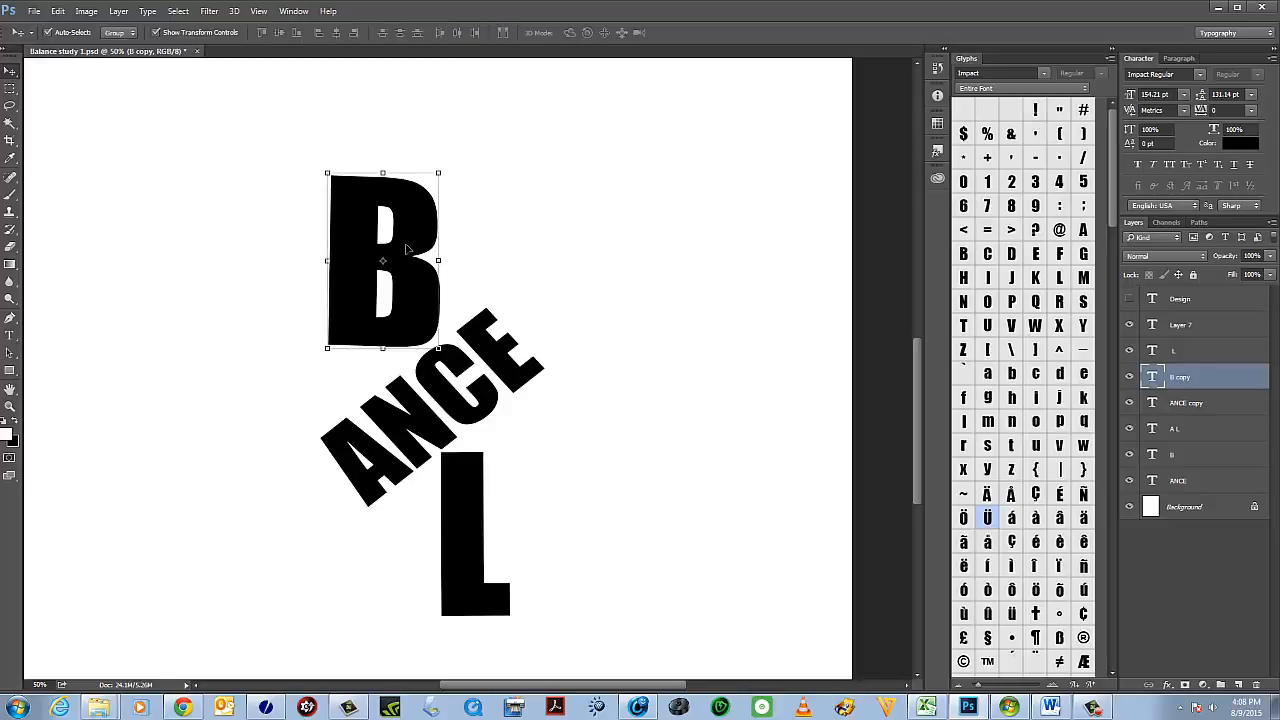
left_click_drag(406, 246, 409, 250)
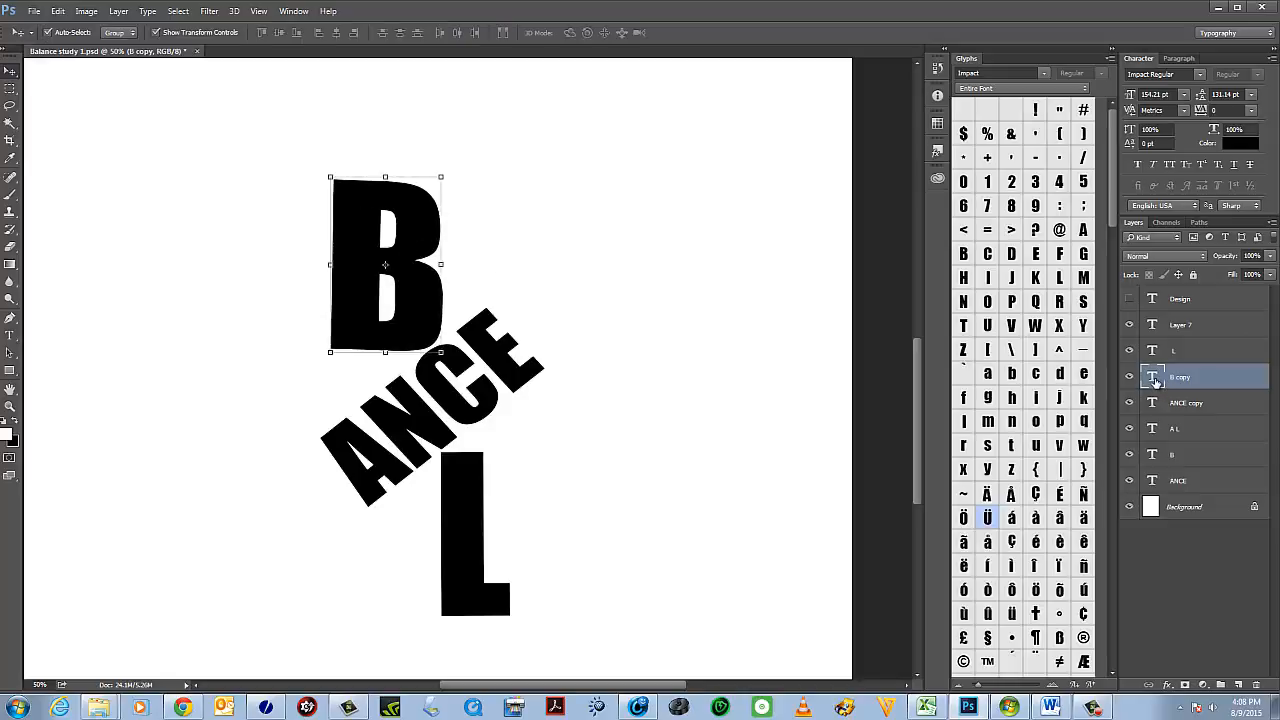
Try the Flag warp style with a slight bend and the Rise style on the B of the lower design.
double_click(1153, 378)
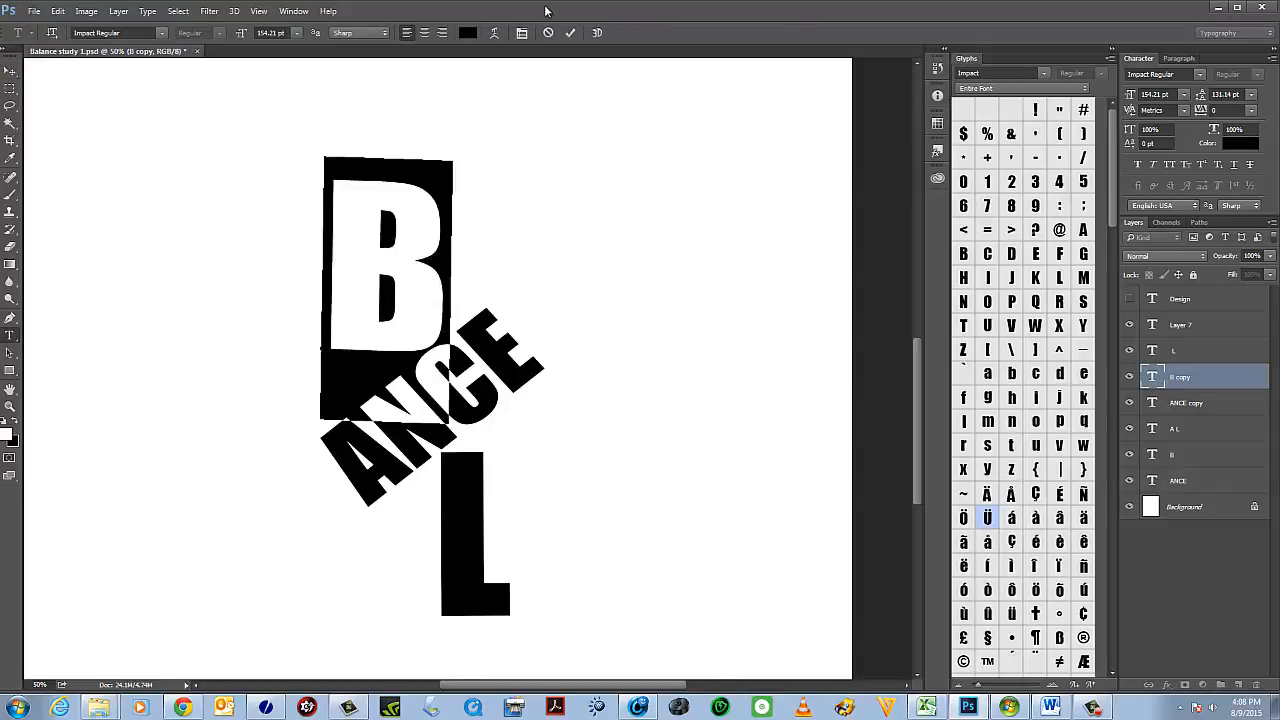
left_click(494, 33)
left_click(686, 112)
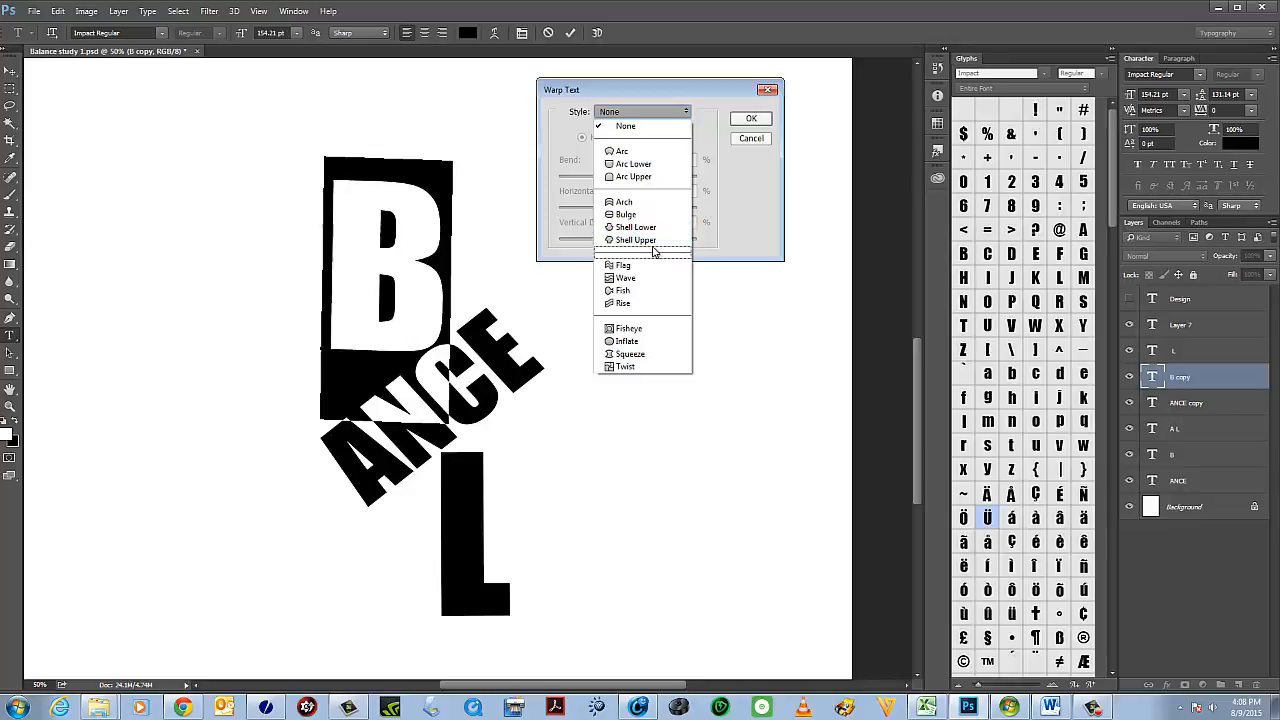
left_click(616, 266)
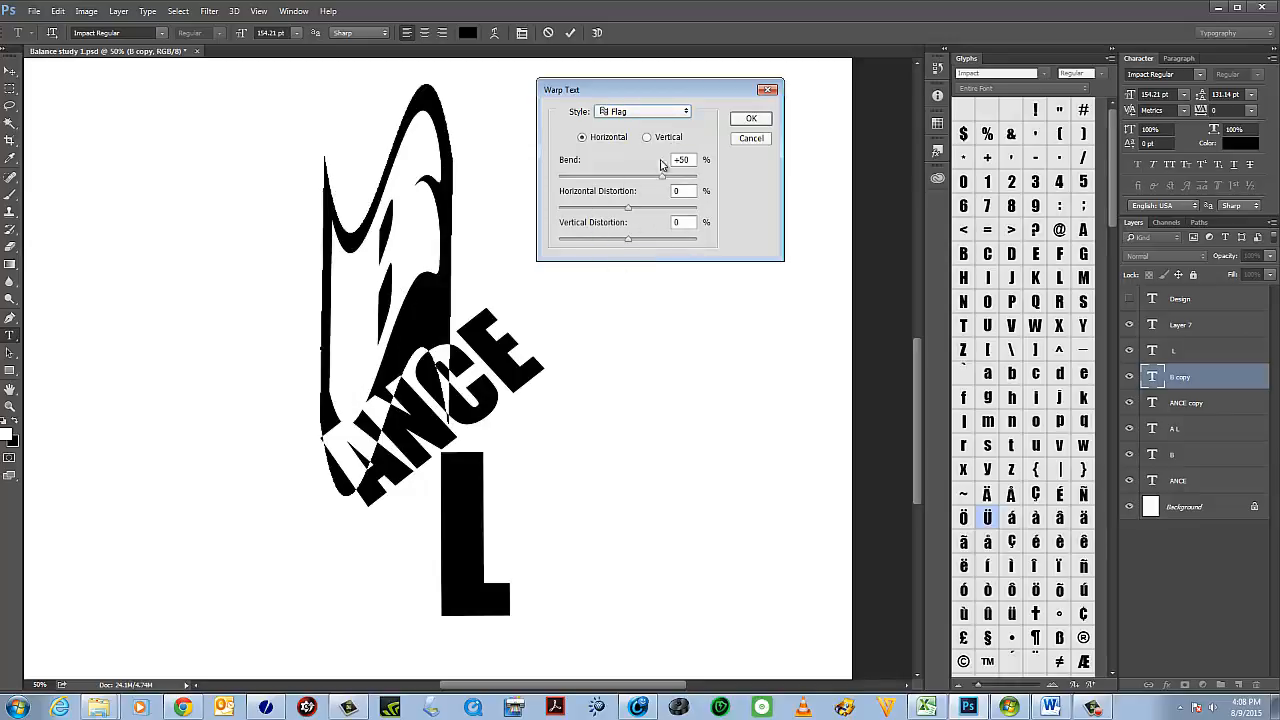
left_click_drag(660, 180, 631, 181)
left_click(678, 112)
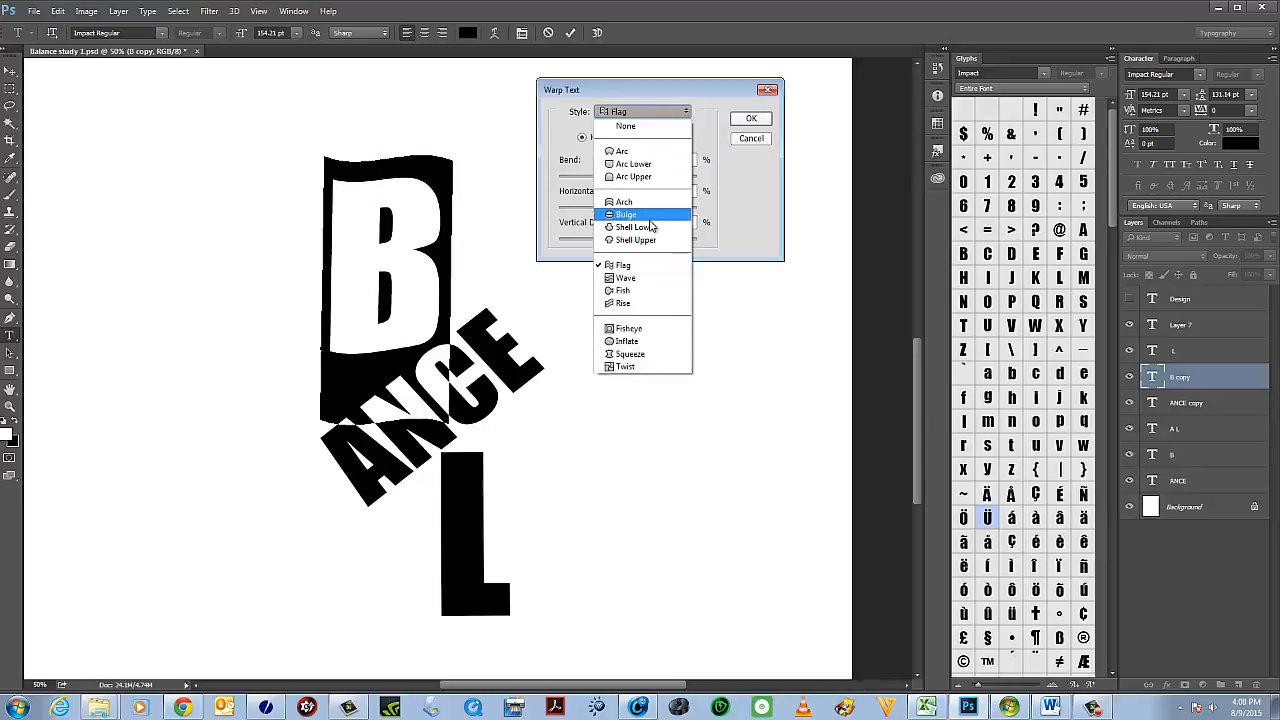
left_click(639, 304)
Try the Arc warp style and a Flag warp with about -2% bend on the large B, leaving it unwarped.
left_click(678, 113)
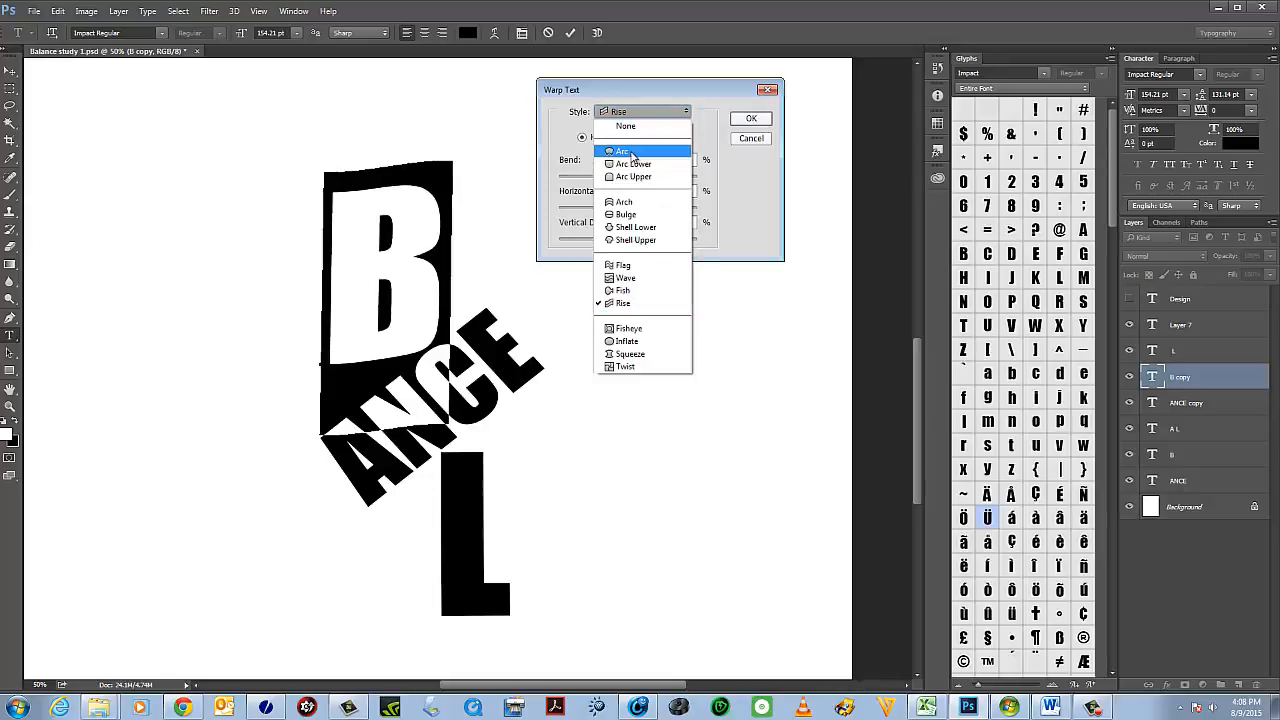
left_click(632, 152)
mouse_move(630, 181)
left_mouse_down()
mouse_move(651, 180)
mouse_move(611, 180)
mouse_move(634, 176)
left_mouse_up()
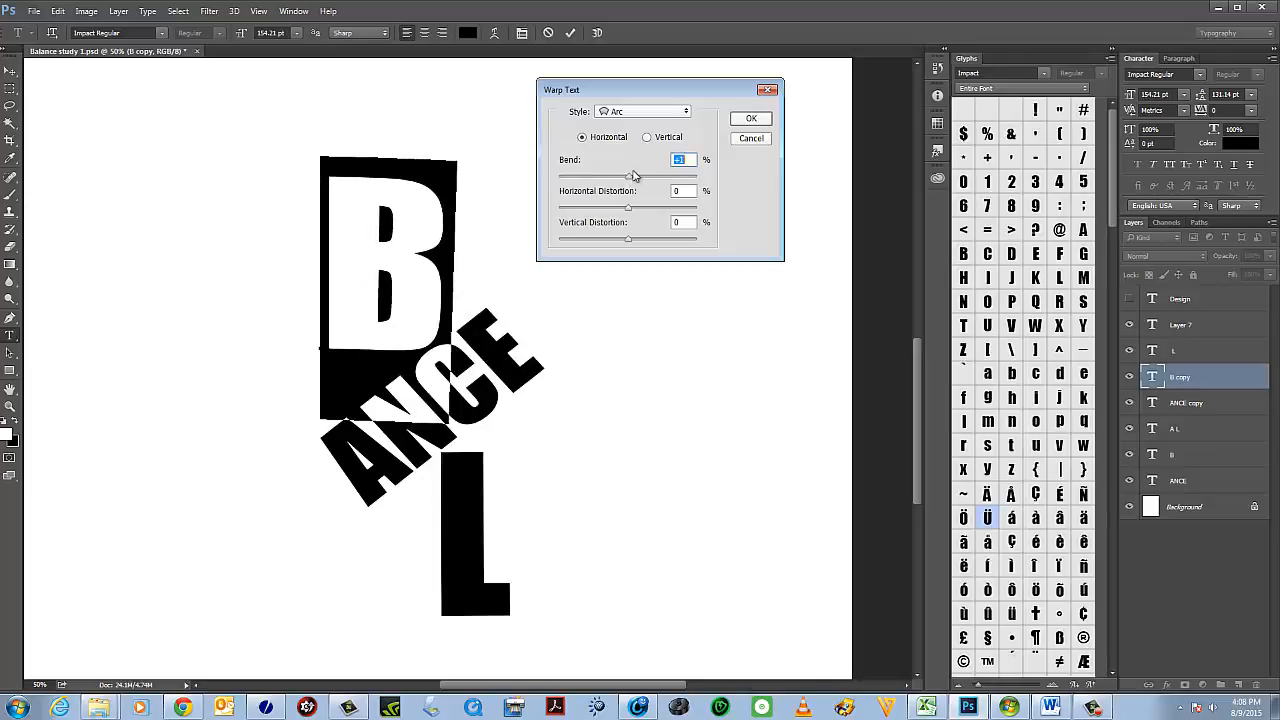
left_click(688, 112)
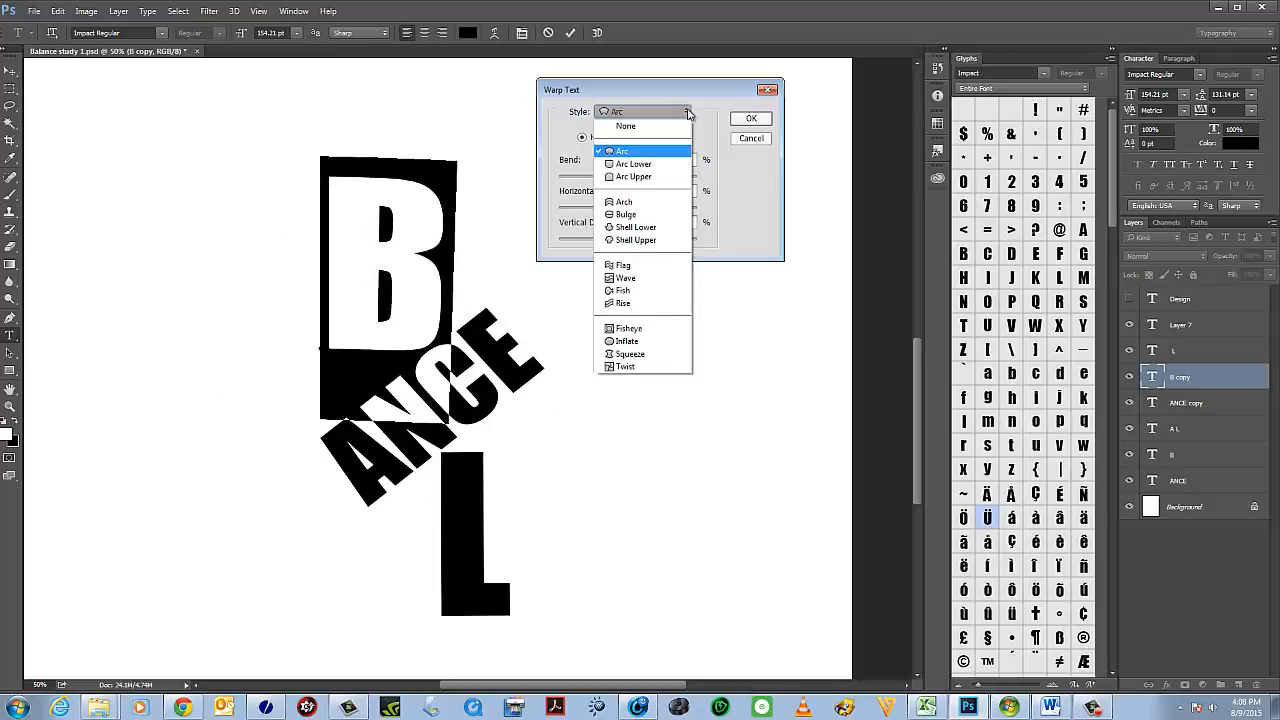
left_click(633, 265)
mouse_move(630, 177)
left_mouse_down()
mouse_move(651, 177)
mouse_move(627, 180)
left_mouse_up()
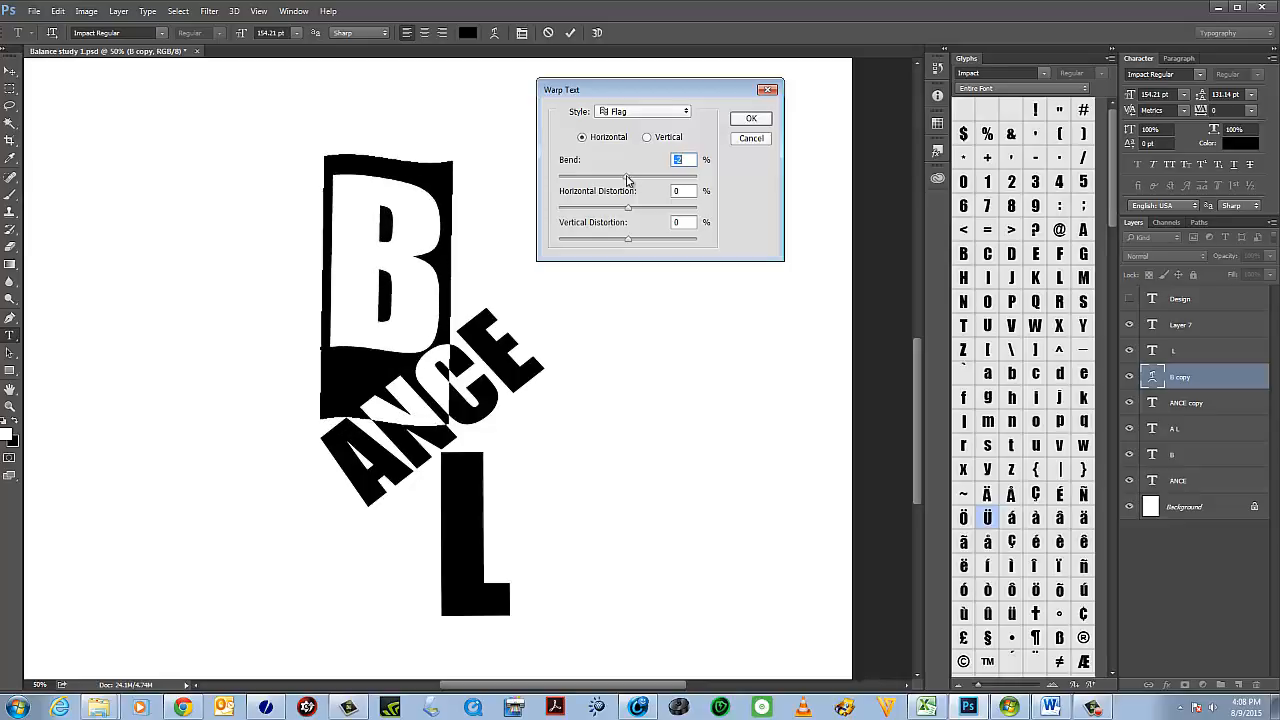
left_click(752, 139)
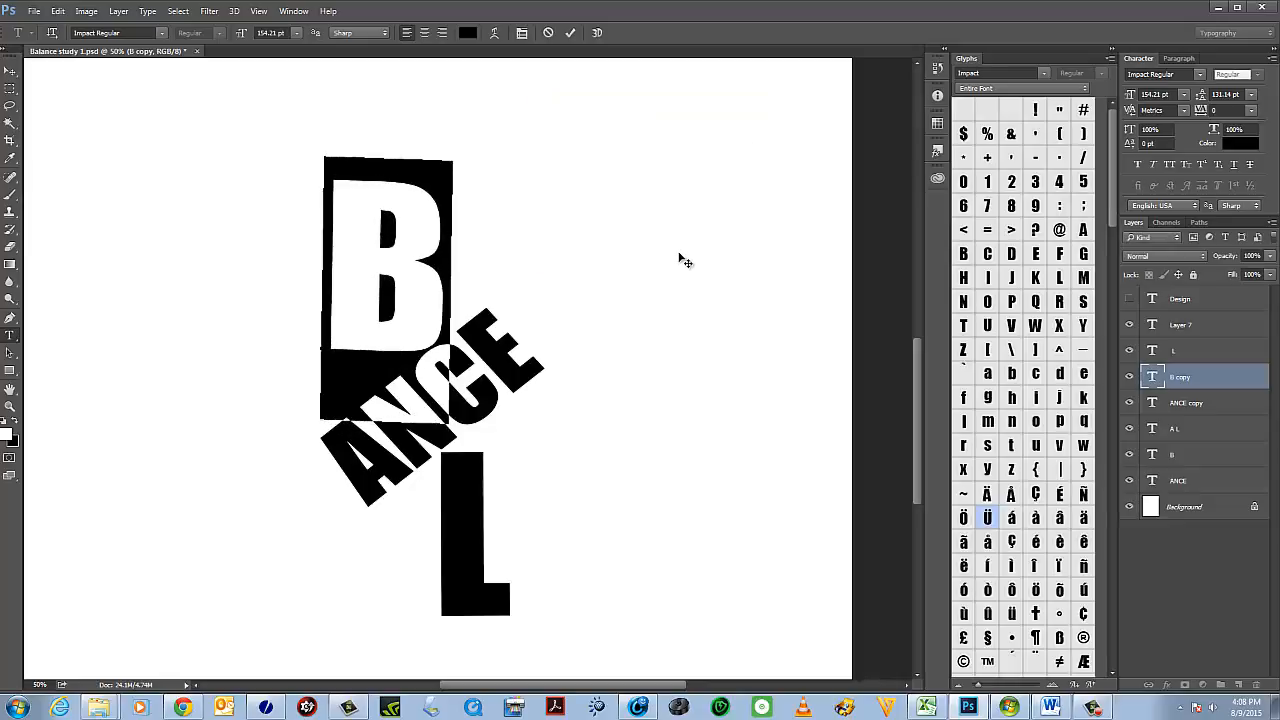
type("B")
Nudge the large B slightly to the right above the slanted ANCE with the Move tool.
left_click(10, 72)
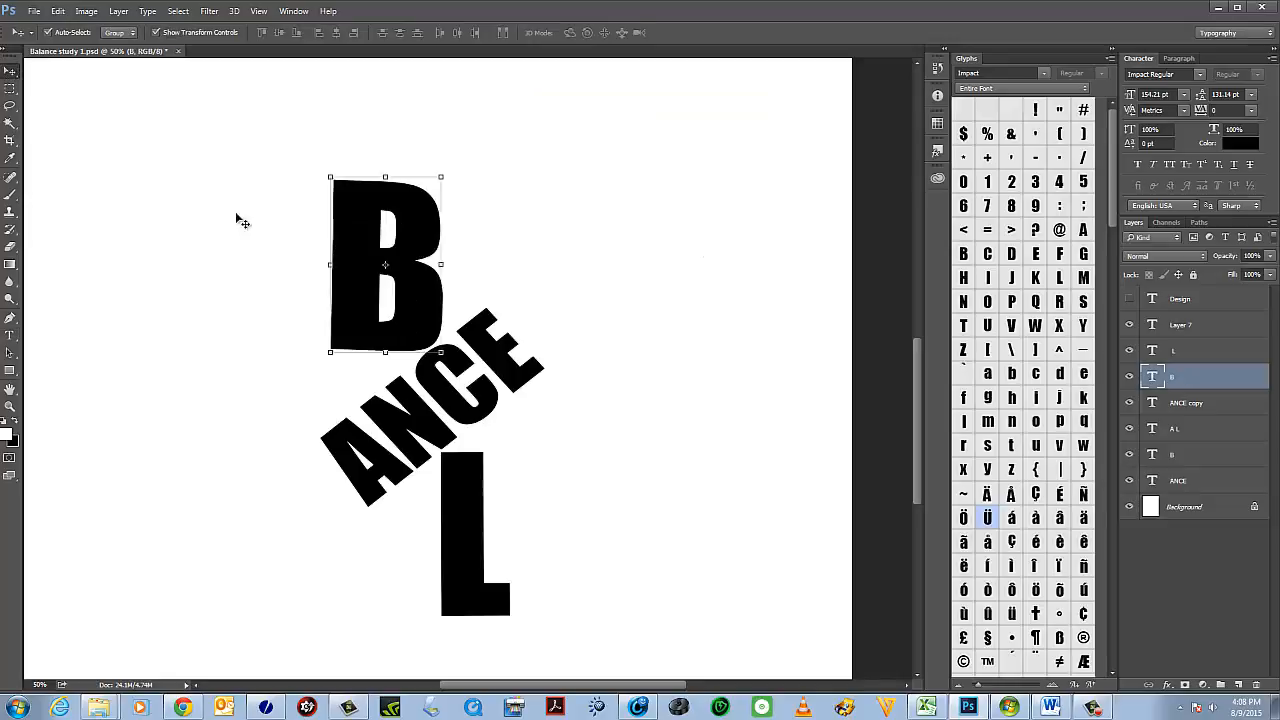
left_click(453, 402)
left_click(430, 282)
left_click_drag(426, 247, 429, 245)
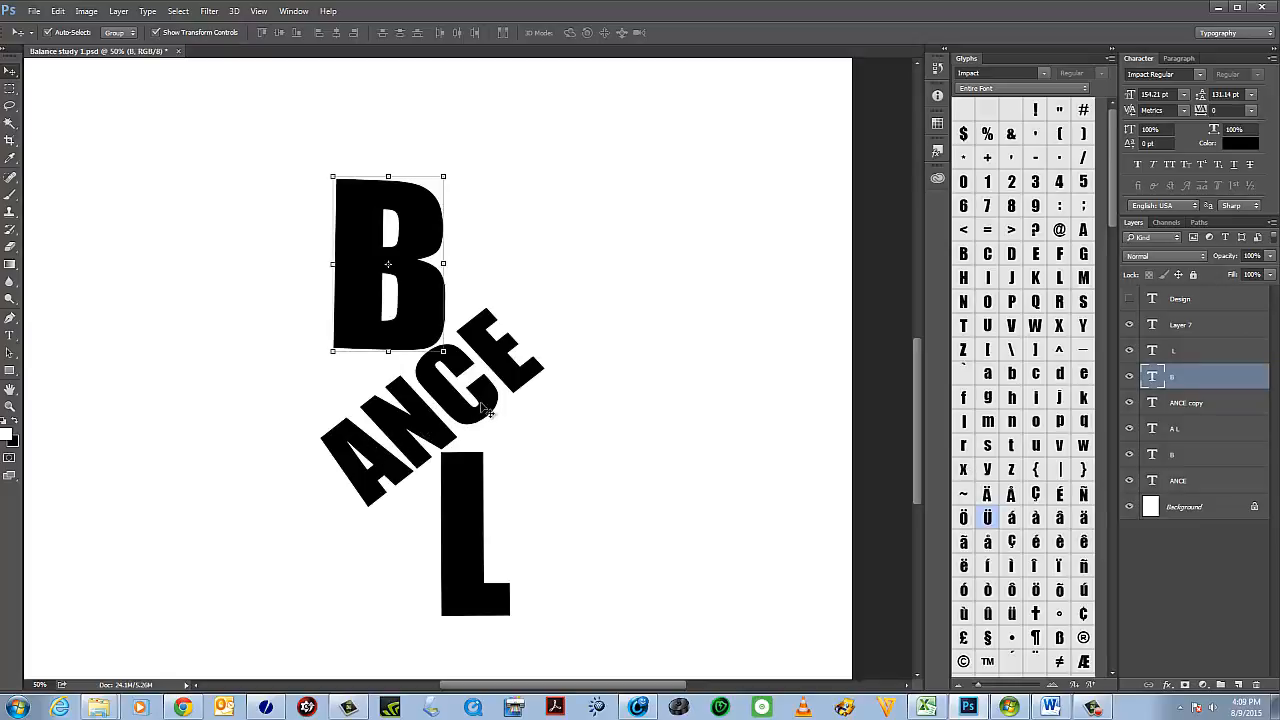
Try the Rise warp style on the slanted ANCE text and discard it.
double_click(1152, 403)
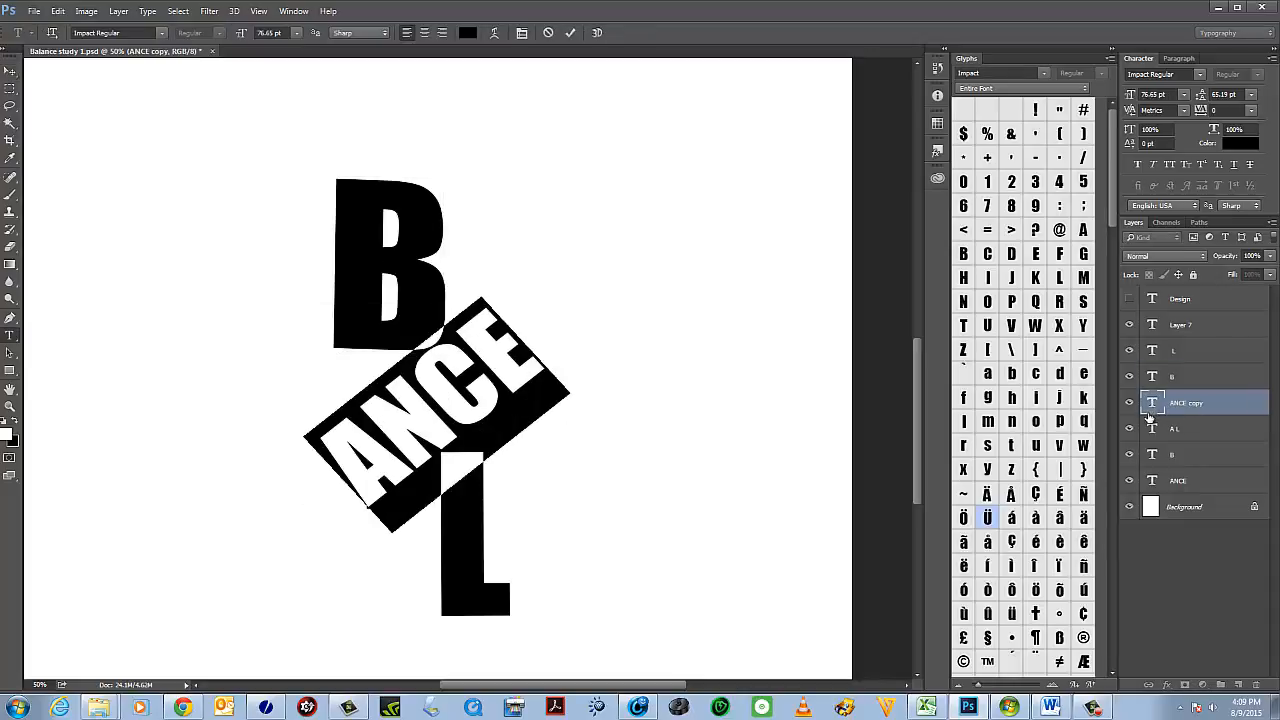
left_click(495, 33)
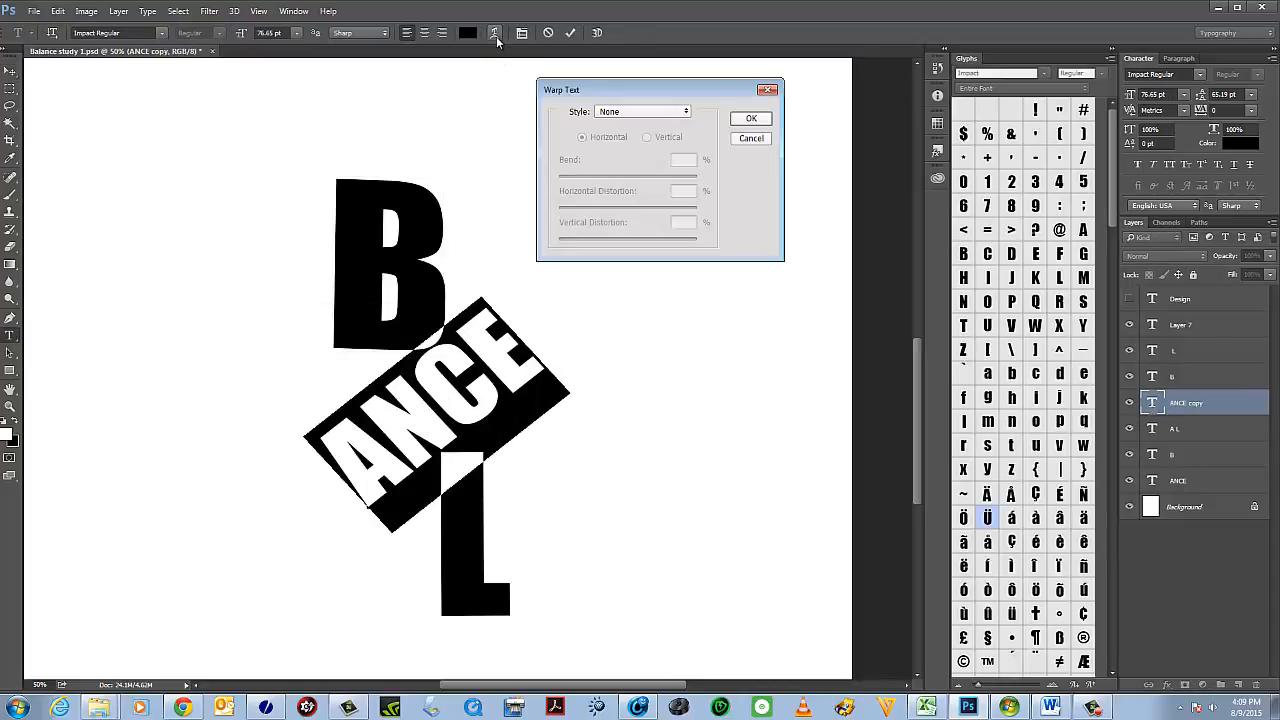
left_click(686, 112)
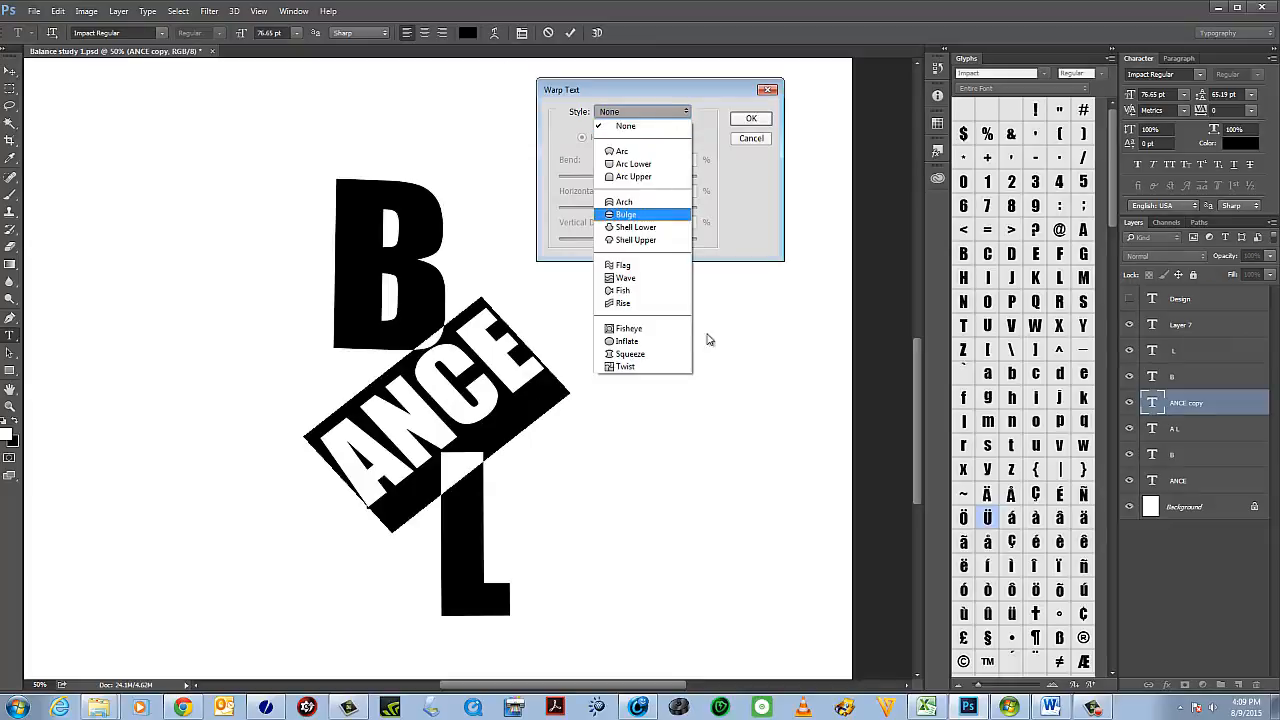
left_click(636, 303)
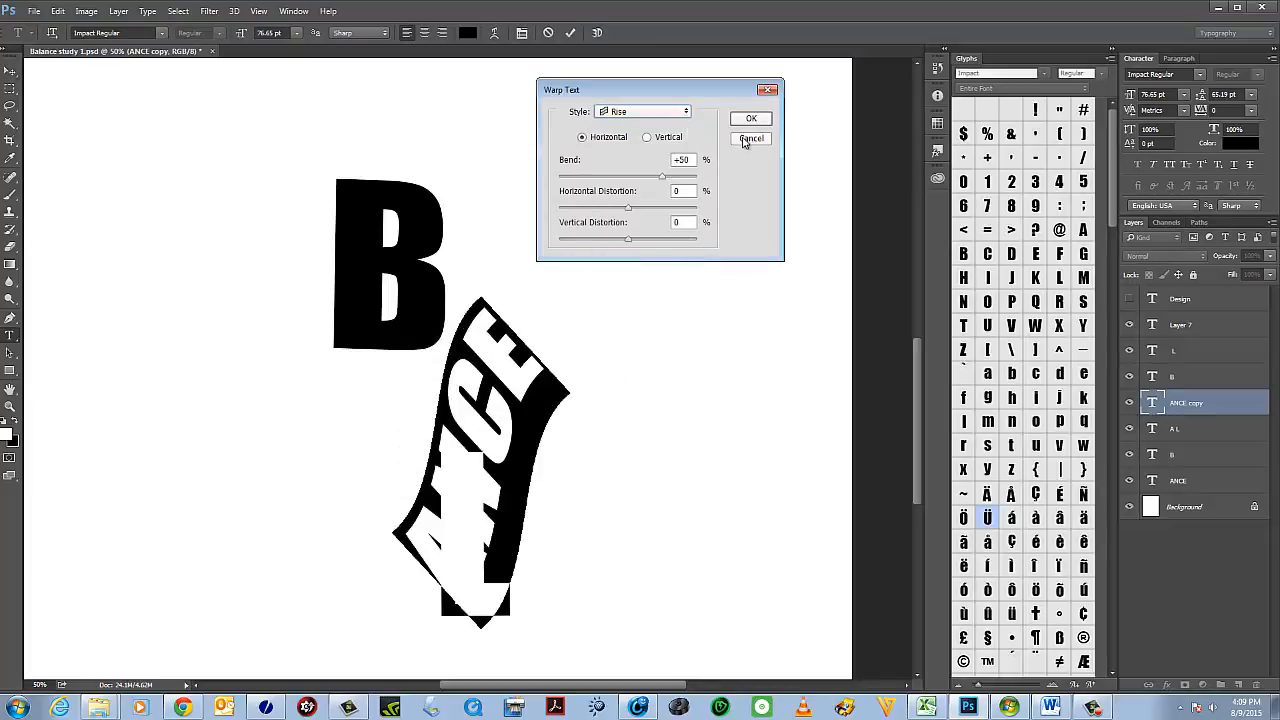
left_click(748, 139)
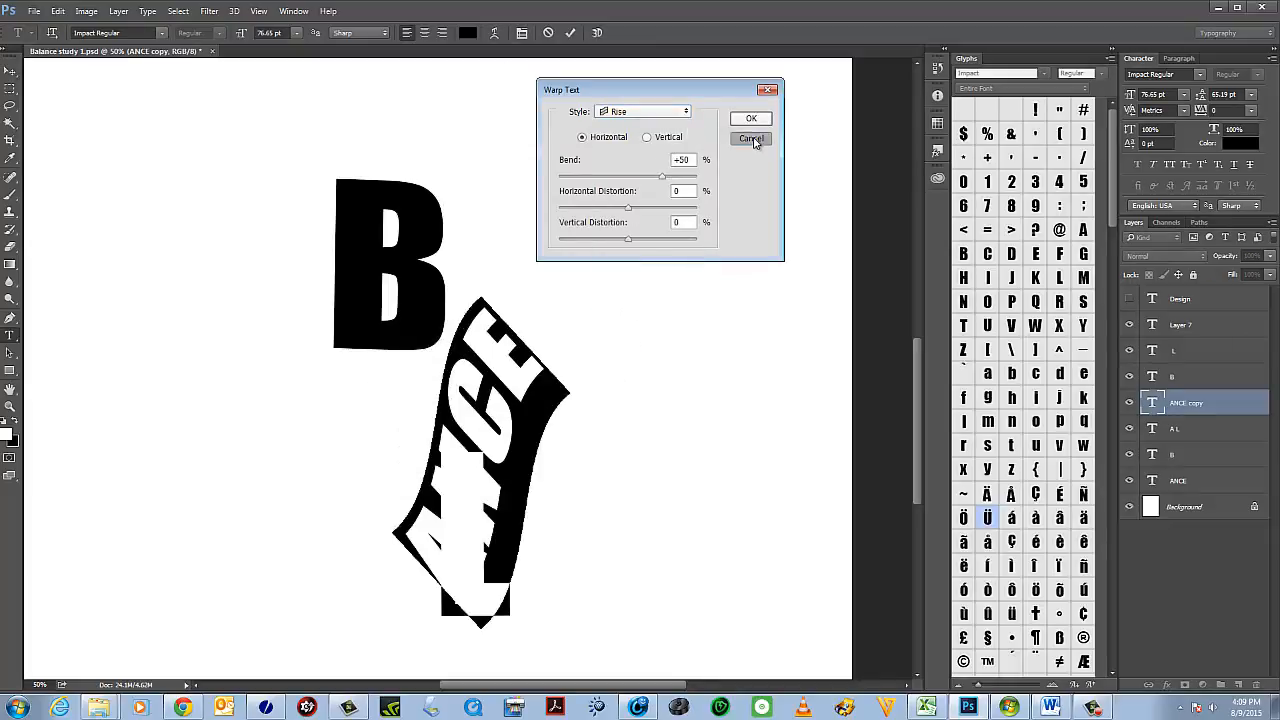
Warp the slanted ANCE text with the horizontal Wave style at -89% bend and no distortion.
left_click(494, 33)
left_click(686, 116)
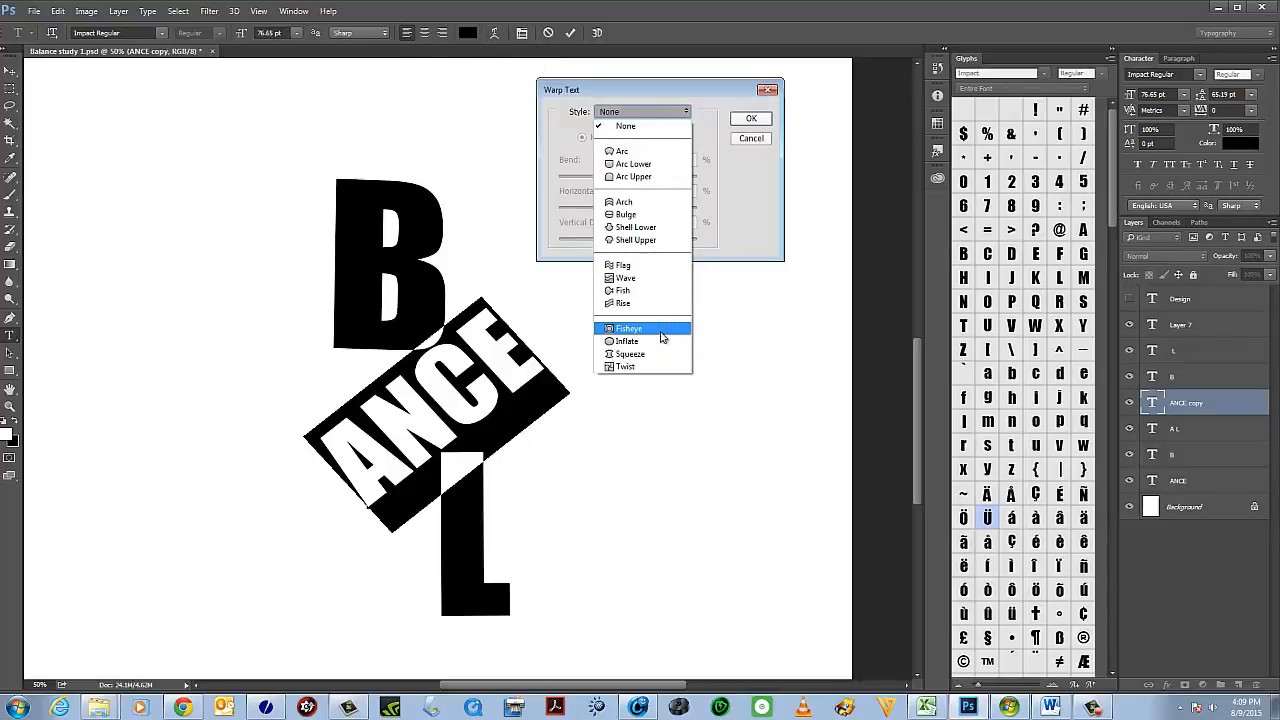
left_click(628, 279)
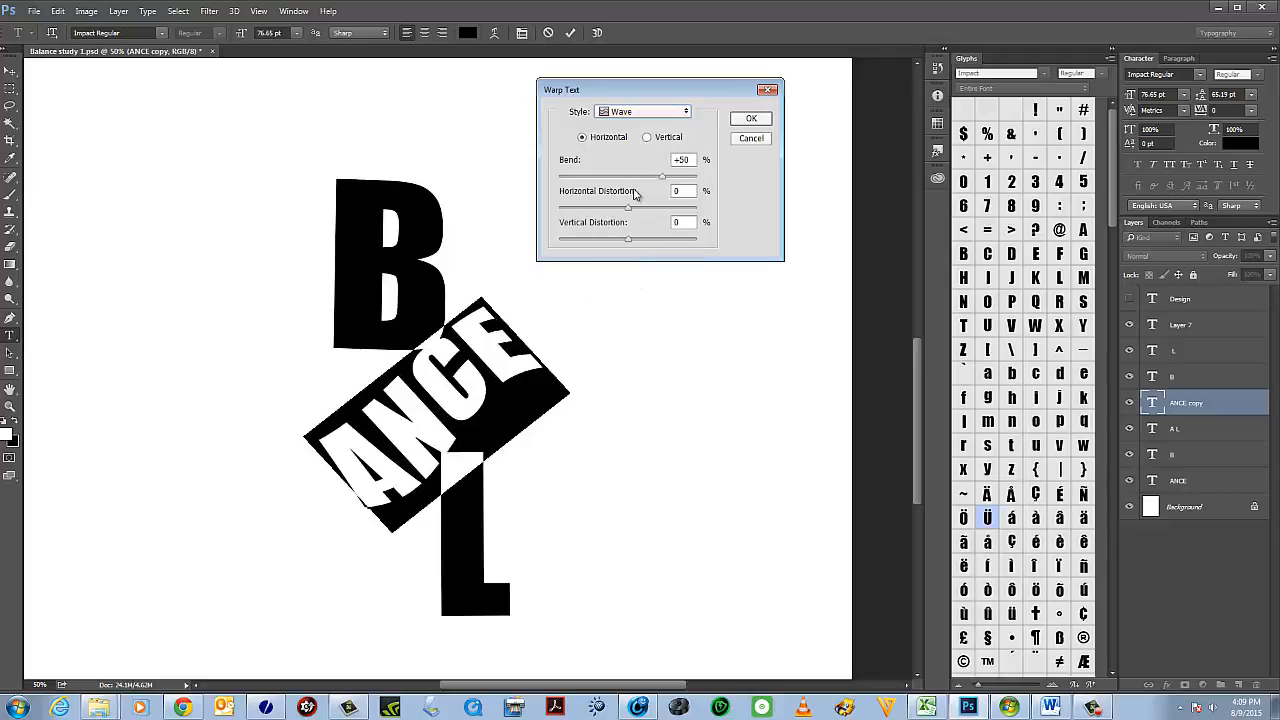
left_click_drag(685, 94, 720, 92)
left_click_drag(699, 177, 718, 178)
left_click_drag(727, 179, 645, 181)
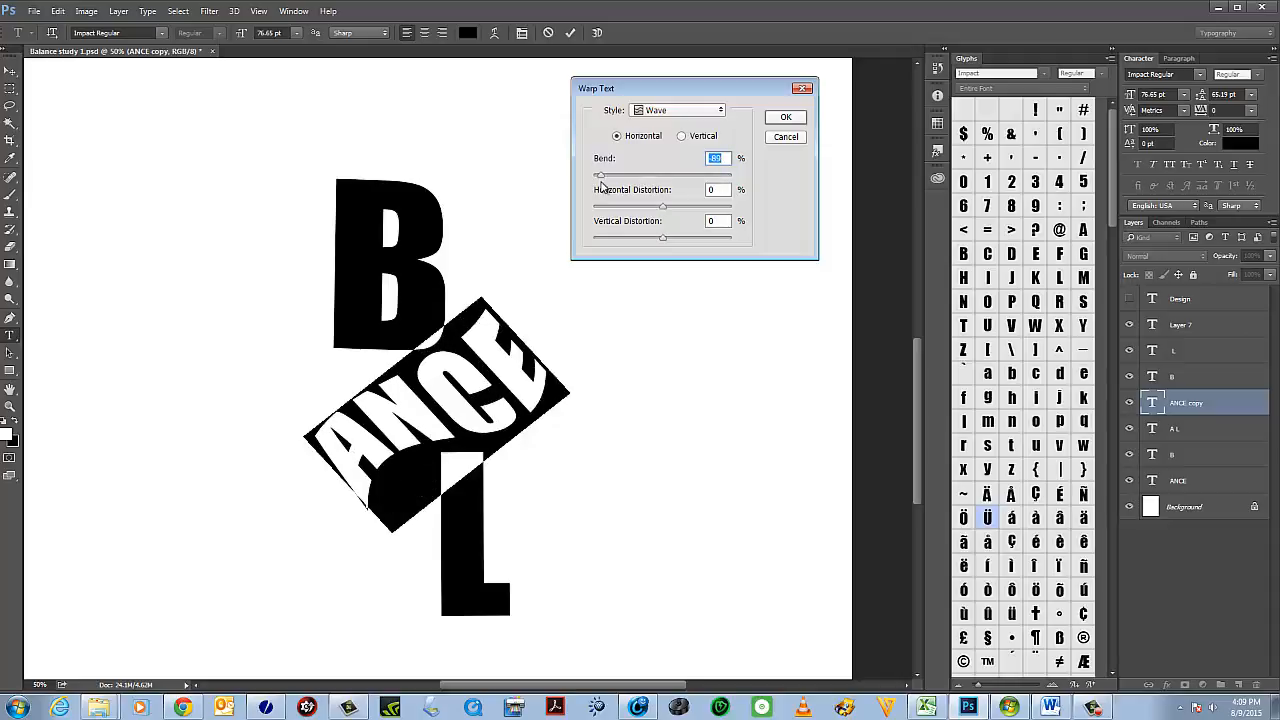
mouse_move(657, 241)
left_mouse_down()
mouse_move(630, 241)
mouse_move(663, 241)
left_mouse_up()
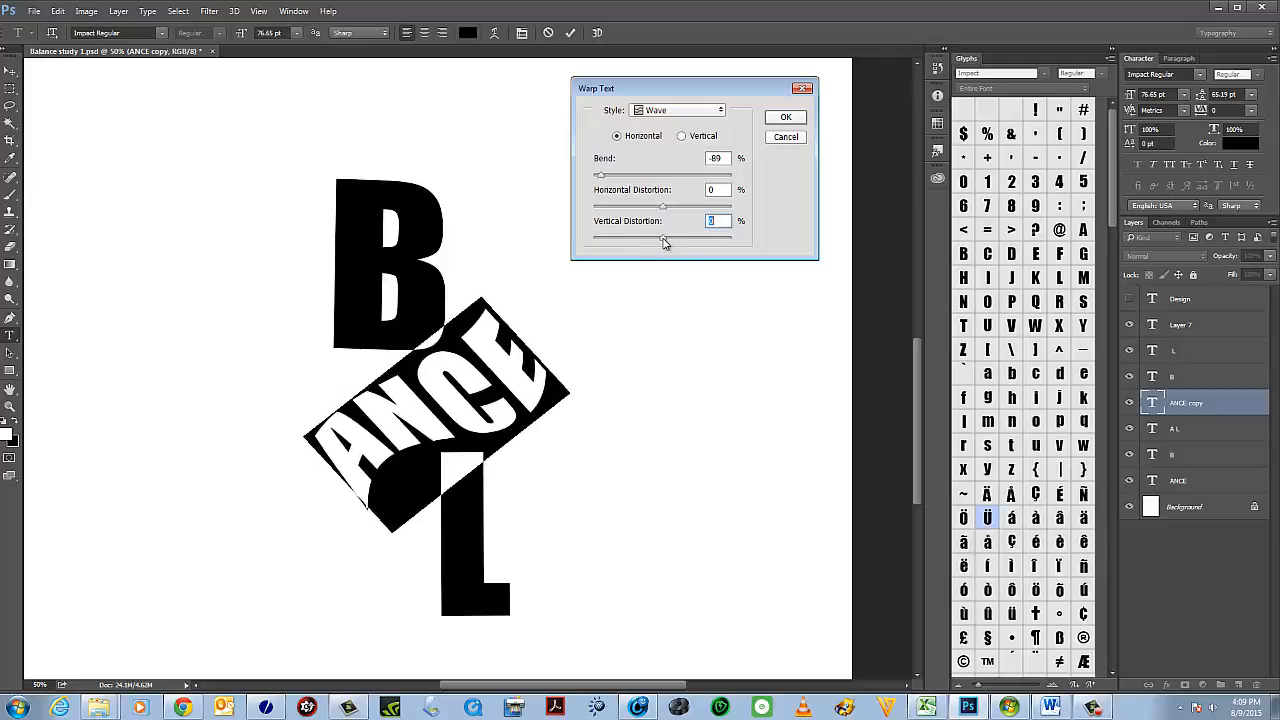
left_click(786, 118)
Shift the warped ANCE slightly right and move the B right and down so that it sits close above it.
left_click(10, 70)
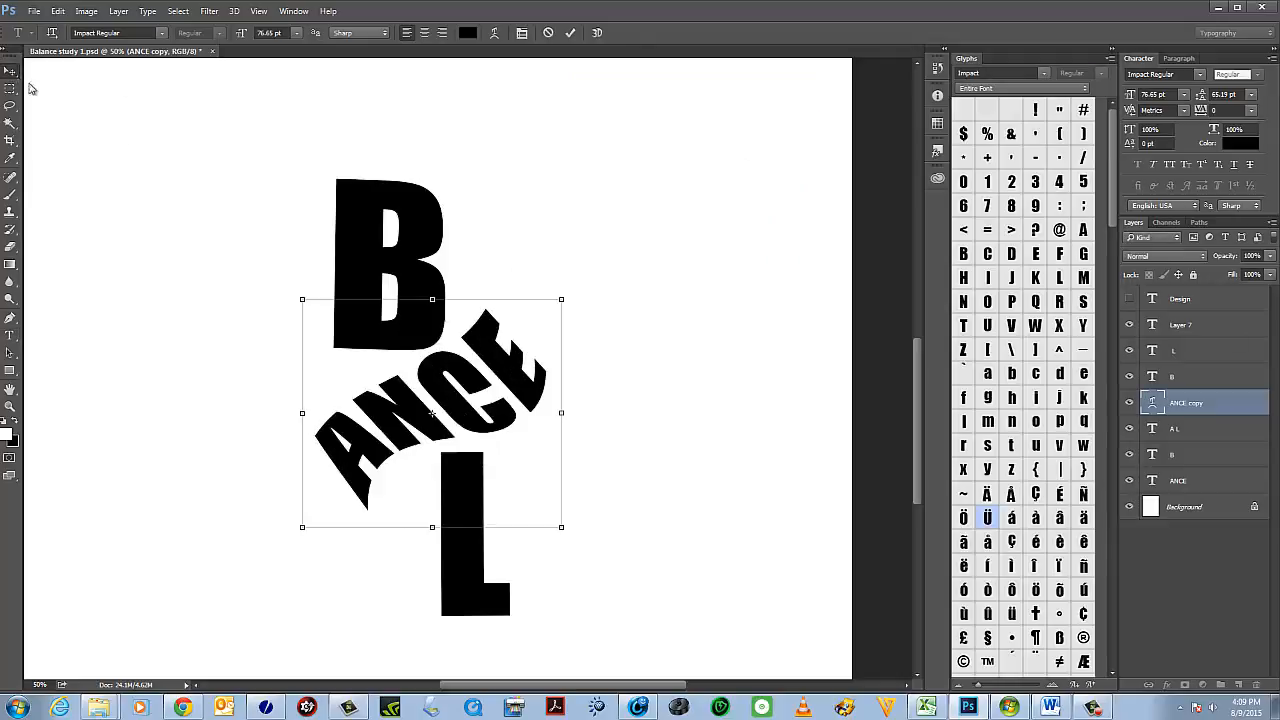
left_click_drag(499, 369, 535, 371)
left_click_drag(424, 242, 443, 256)
Scale the L to about 71.5%, rotate it about -11.3°, place it just beneath the warped ANCE and apply the transformation.
left_click(475, 520)
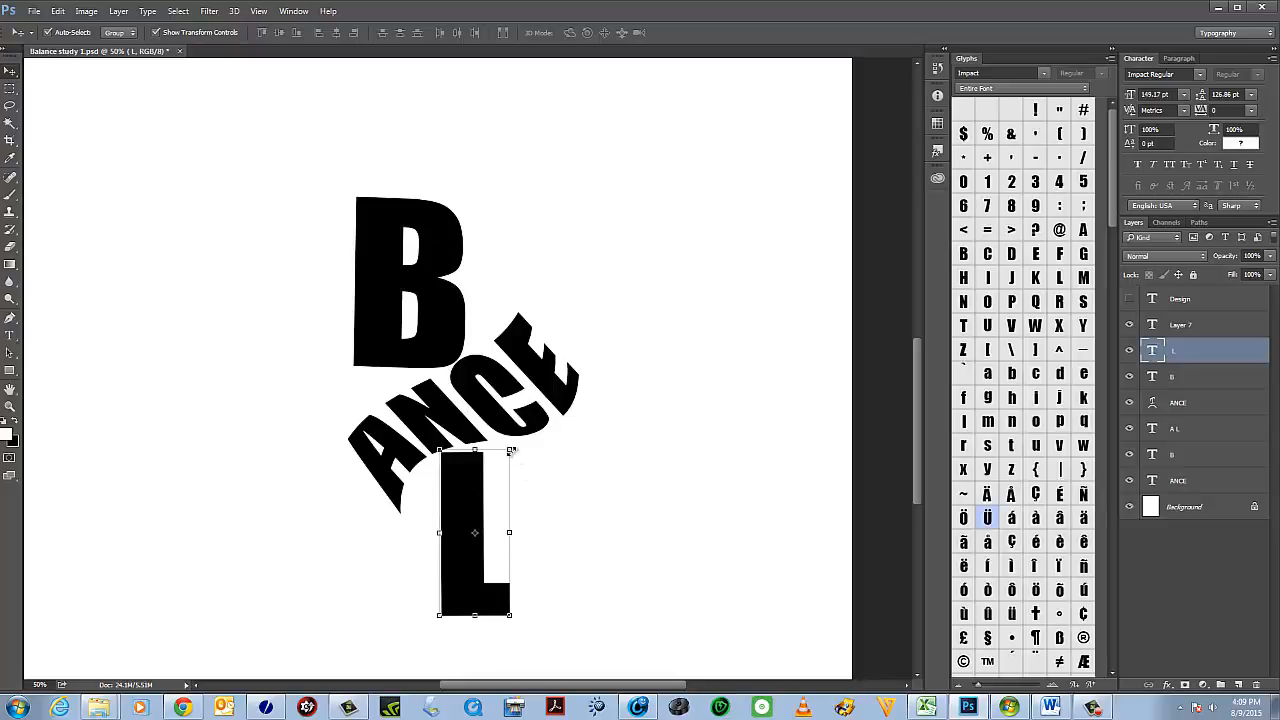
left_click_drag(511, 451, 478, 473)
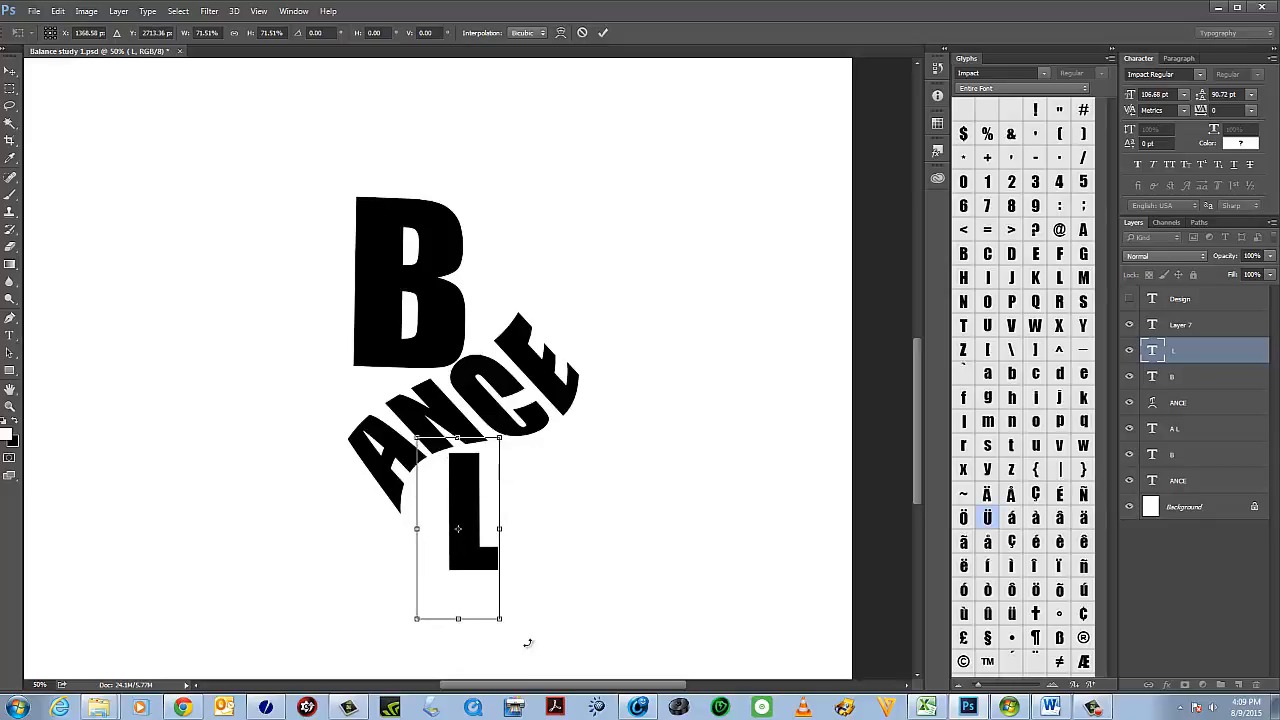
left_click_drag(523, 634, 549, 626)
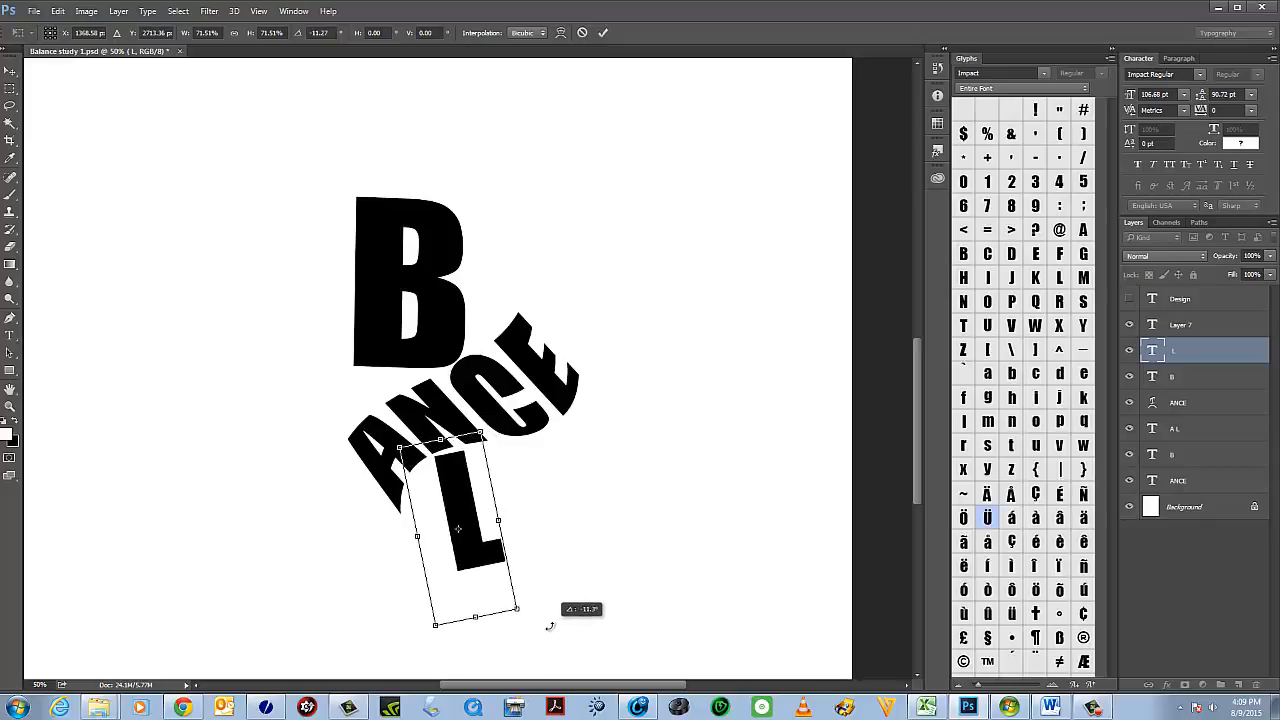
mouse_move(484, 558)
left_mouse_down()
mouse_move(509, 560)
mouse_move(497, 553)
left_mouse_up()
left_click(10, 74)
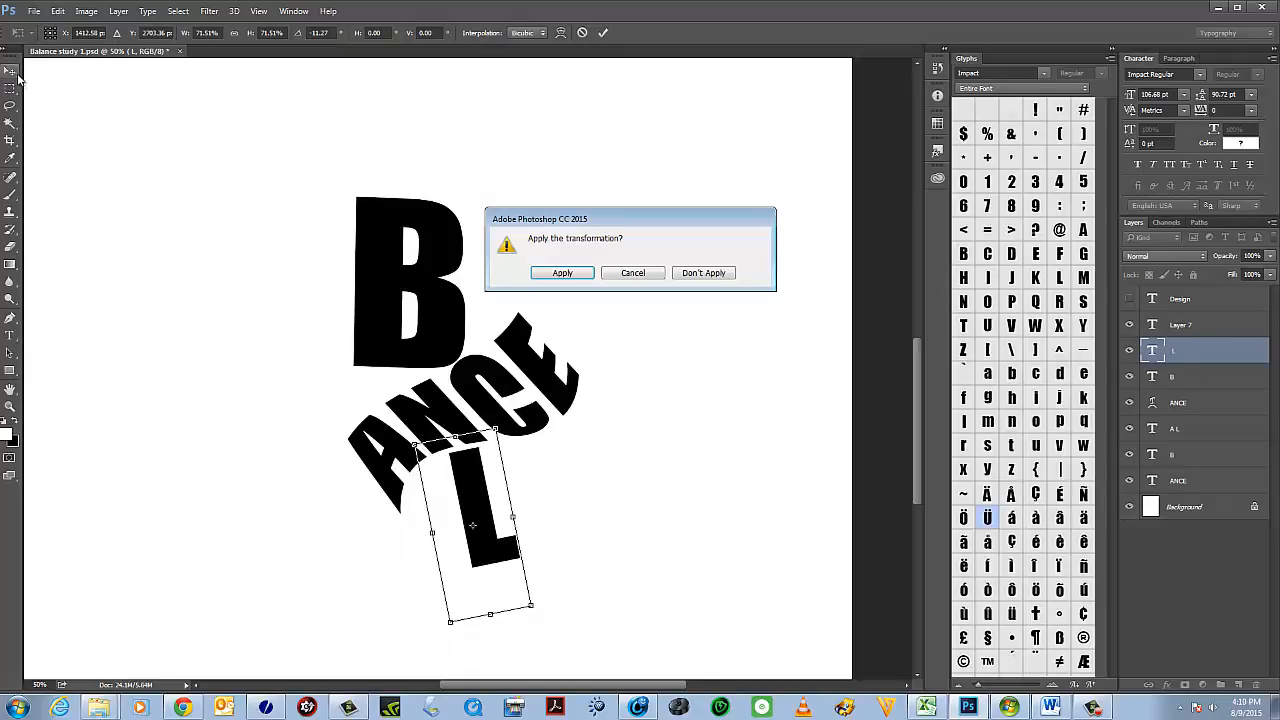
left_click(563, 273)
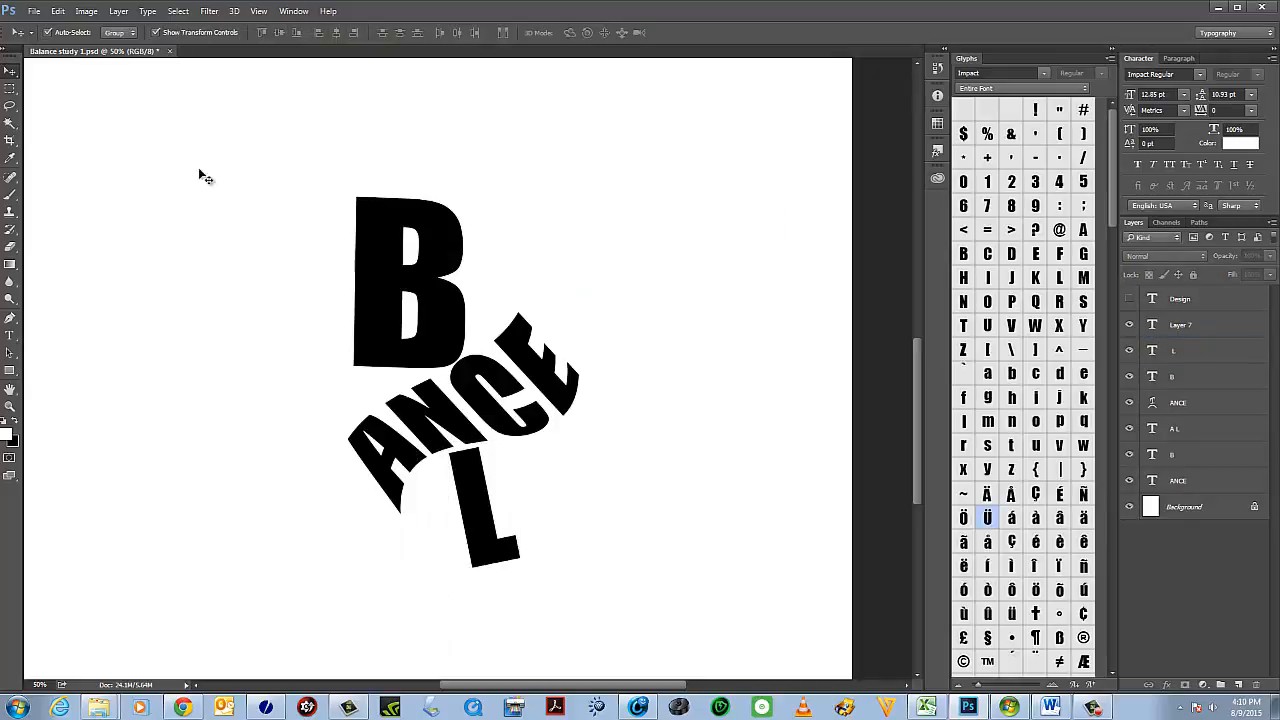
Select the three text layers of the lower BALANCE design together, move them up and left beneath the upper design, and deselect them.
left_click_drag(228, 133, 665, 636)
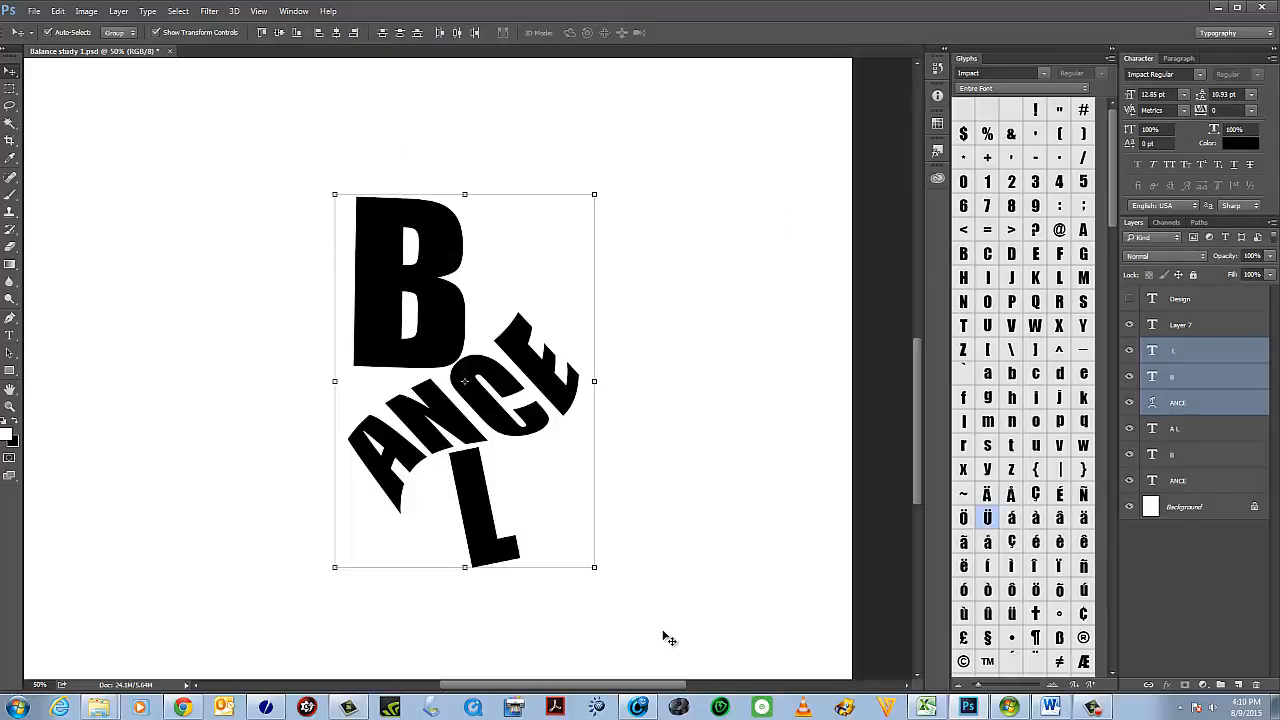
left_click(18, 406)
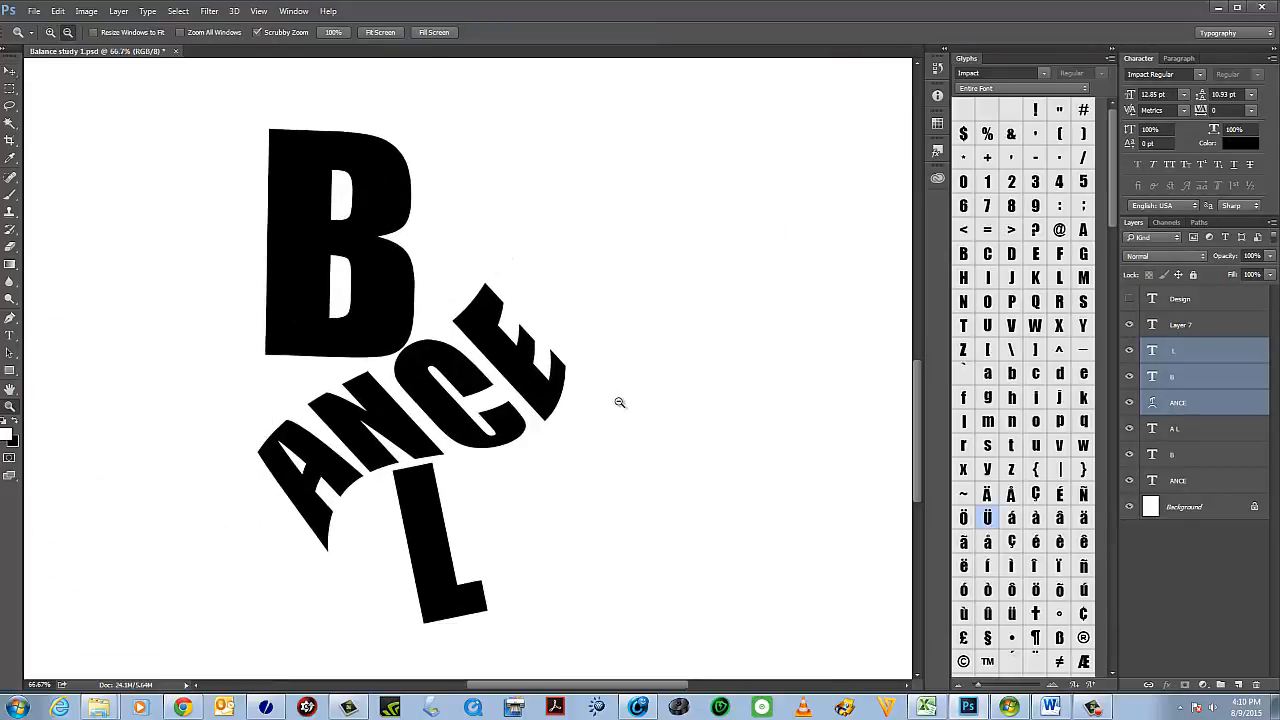
left_click(620, 401, "alt")
left_click(537, 440)
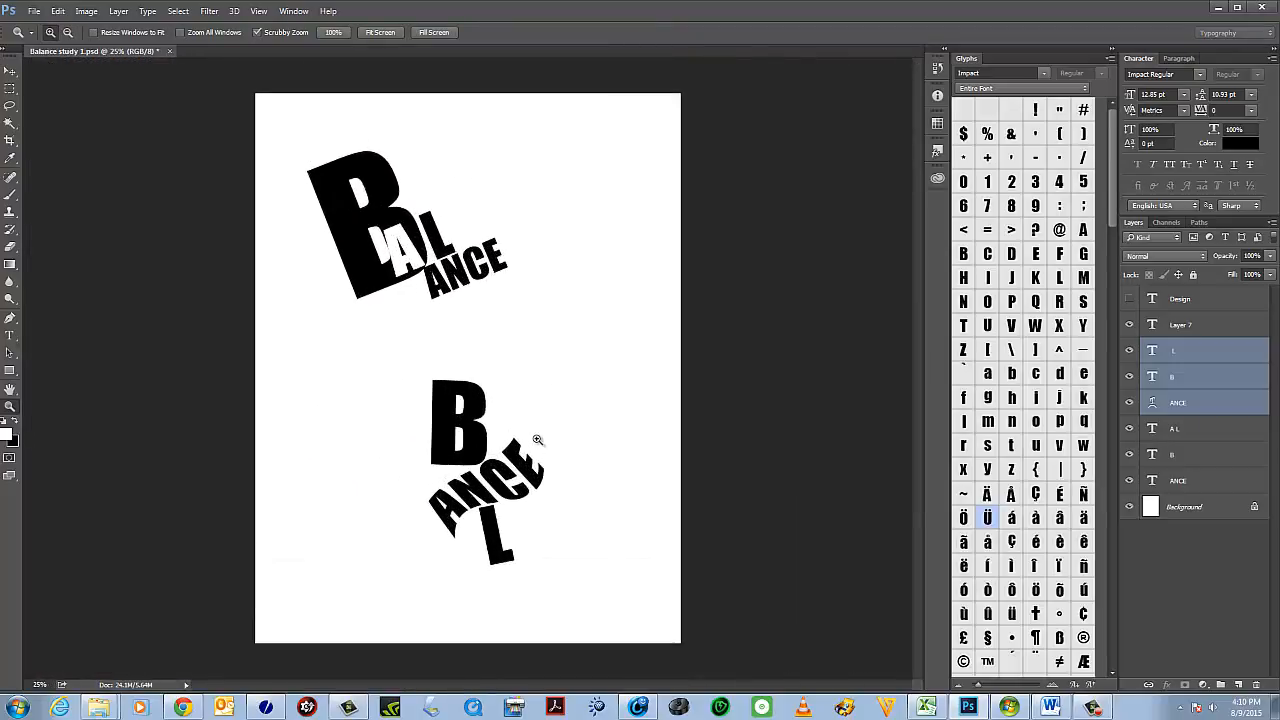
left_click(11, 72)
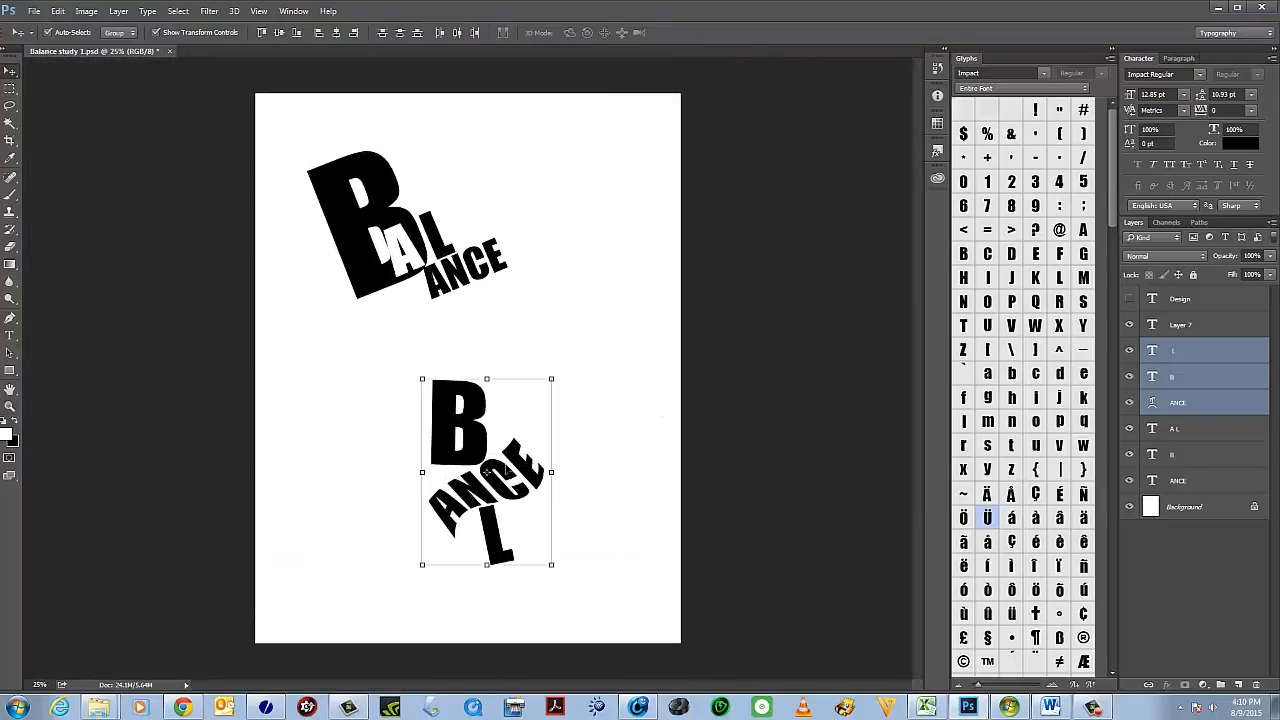
left_click_drag(486, 448, 439, 410)
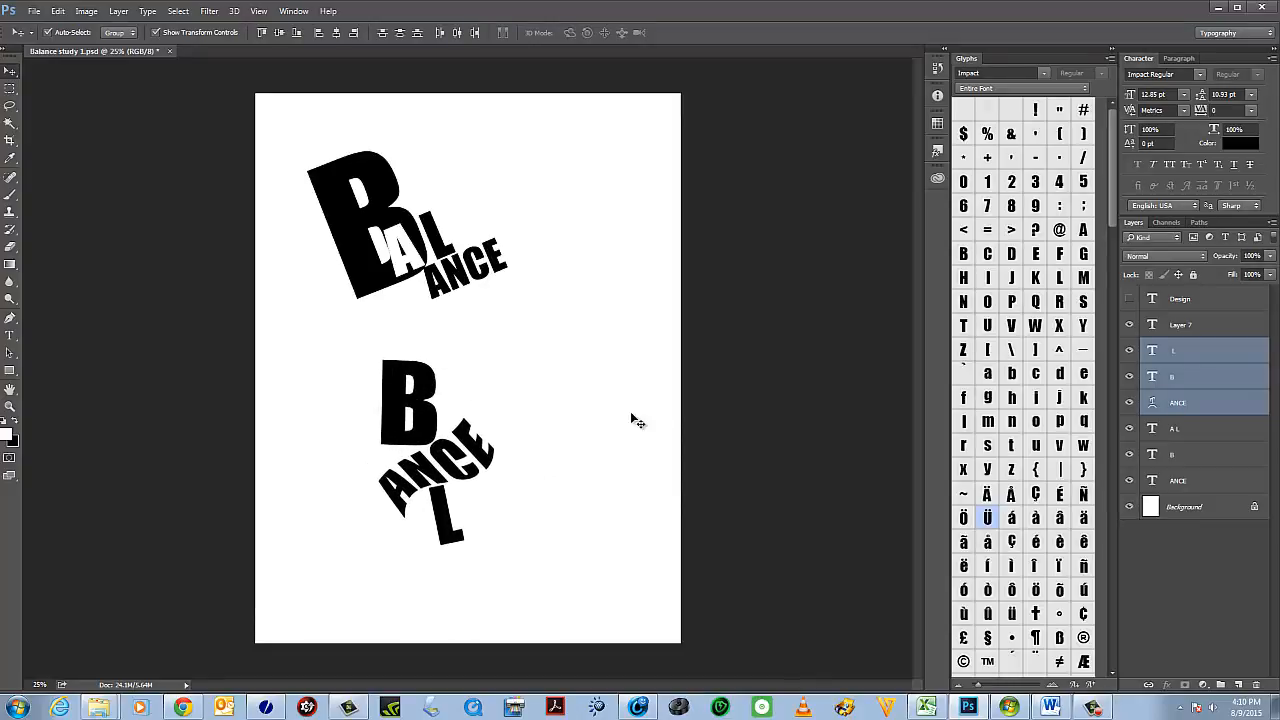
left_click(636, 424)
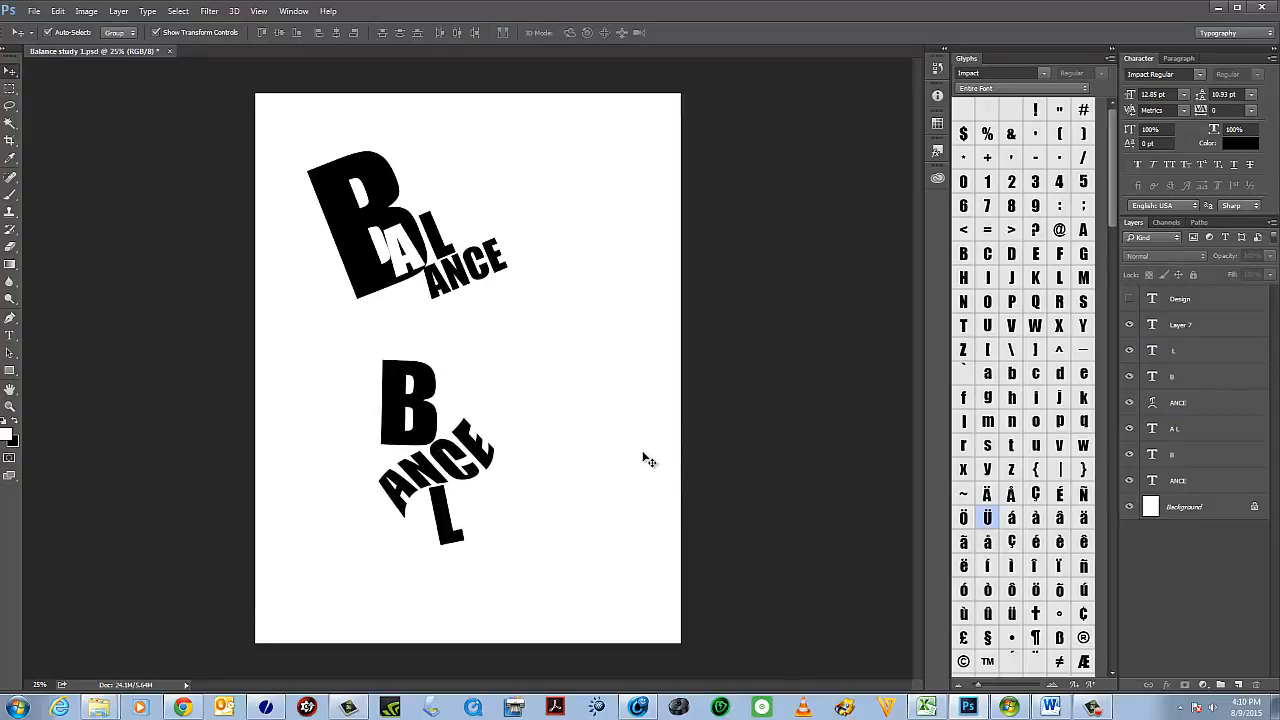